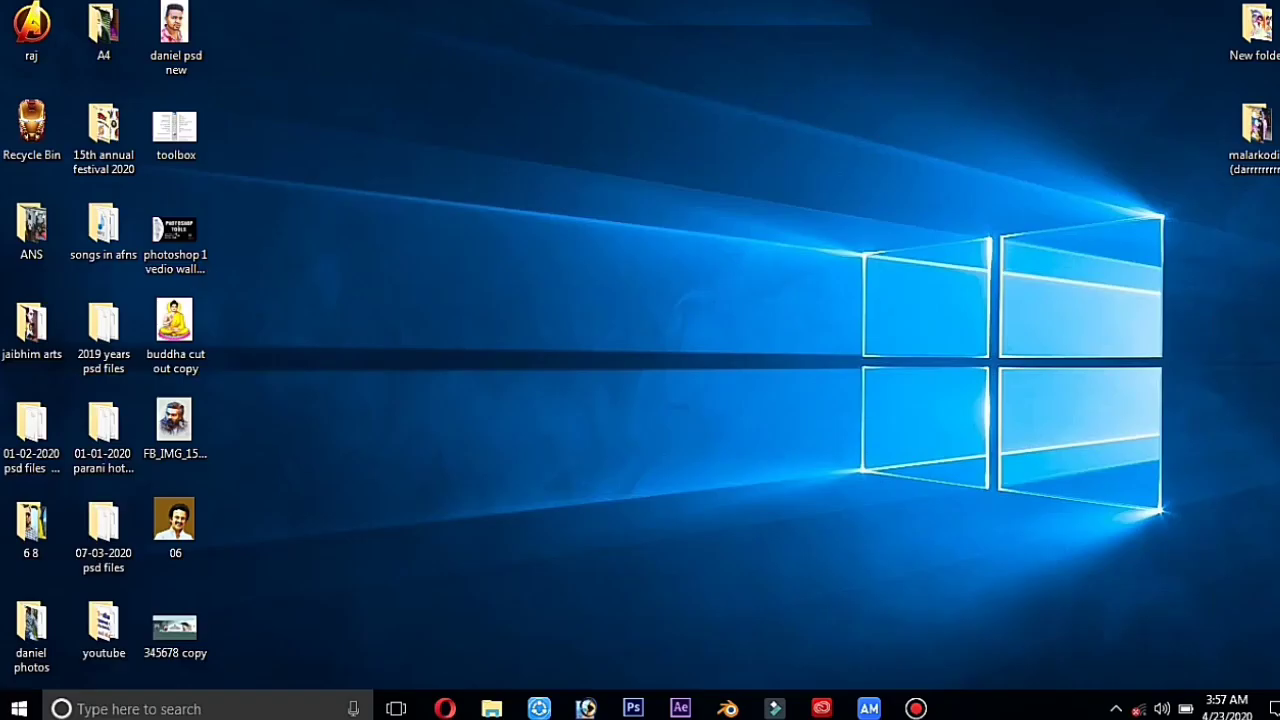
Step: Launch Adobe Photoshop from the taskbar and wait for the empty workspace
left_click(587, 708)
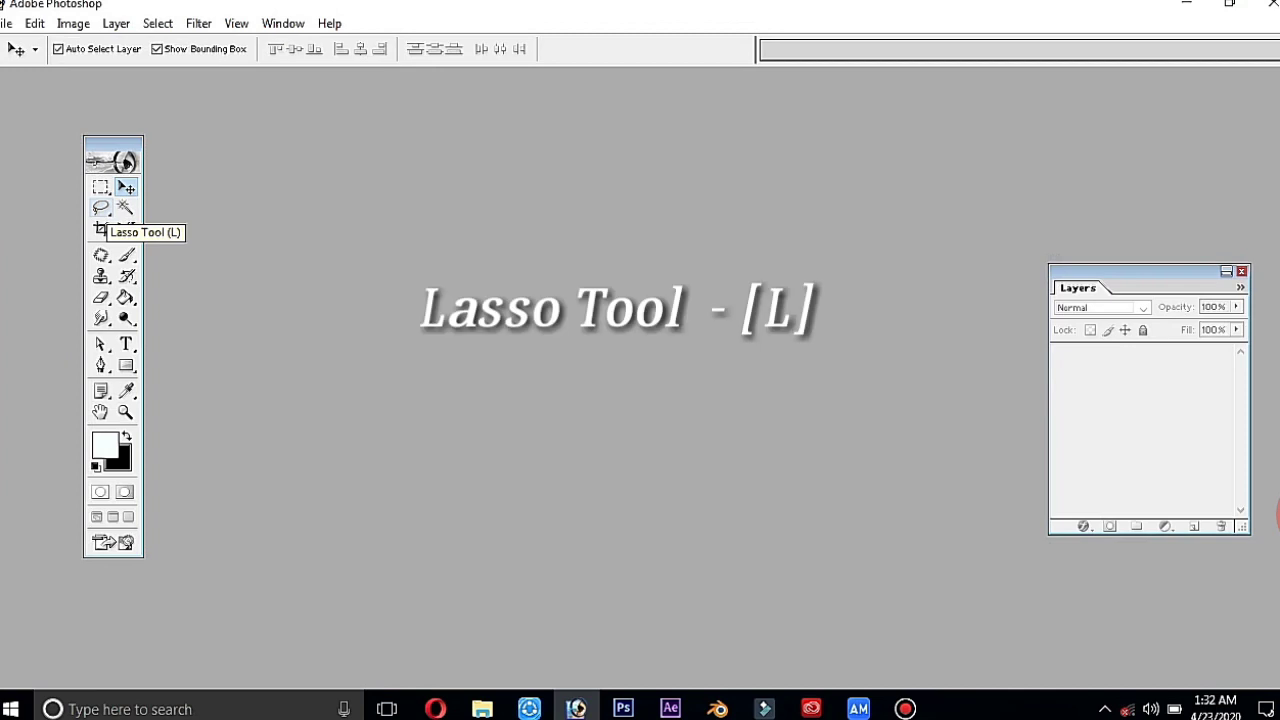
left_click(101, 208)
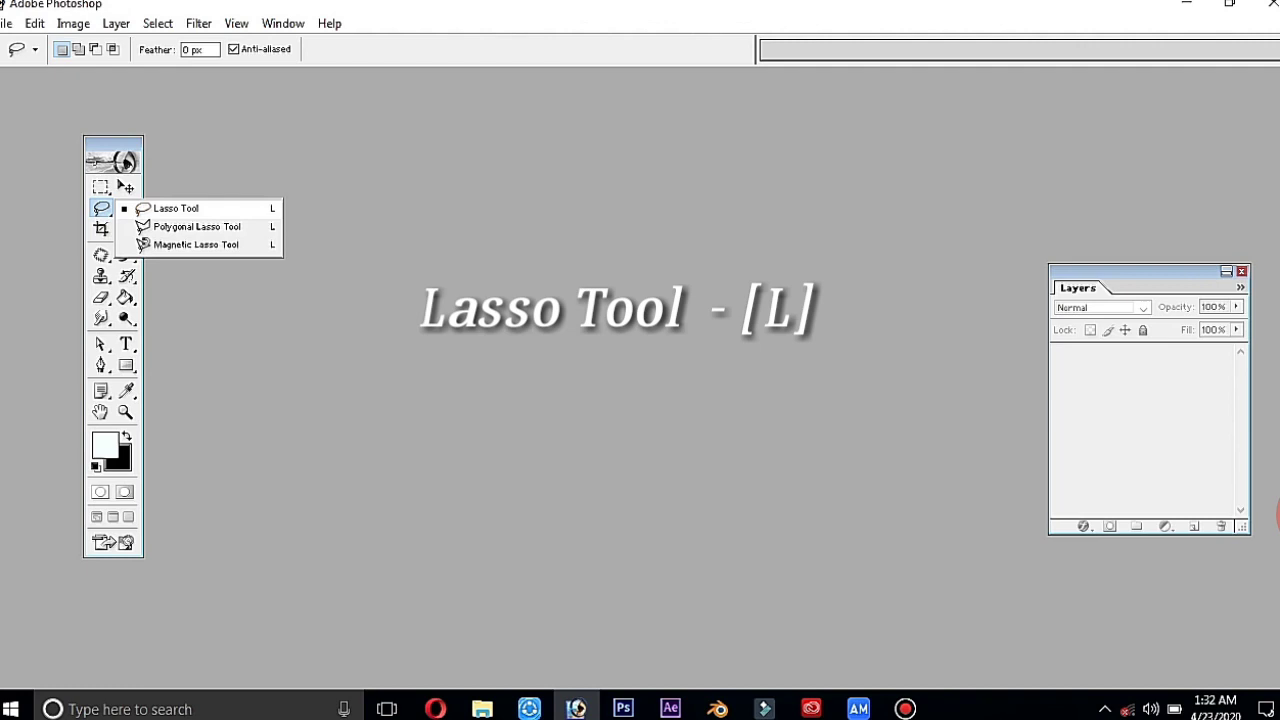
key("v")
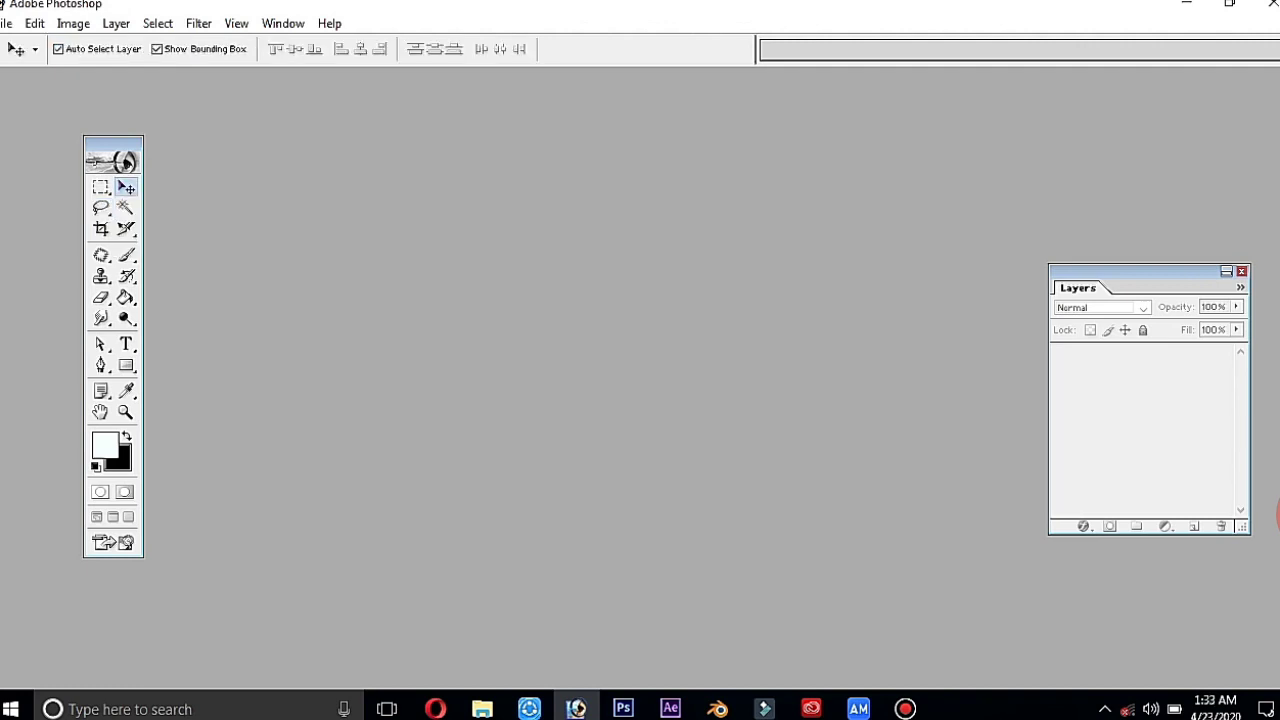
left_click(4, 22)
Step: Browse the Desktop in the Open dialog, previewing candidate images including the FB_IMG portrait
key("ctrl+o")
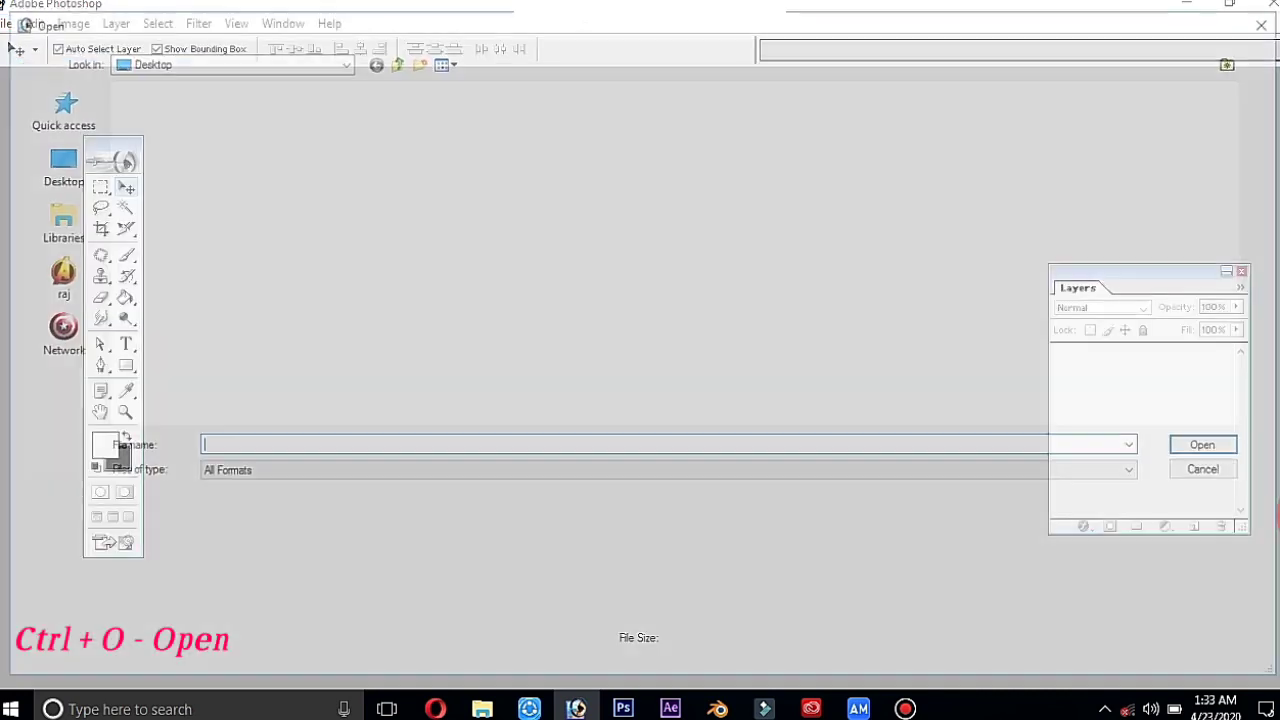
left_click(352, 140)
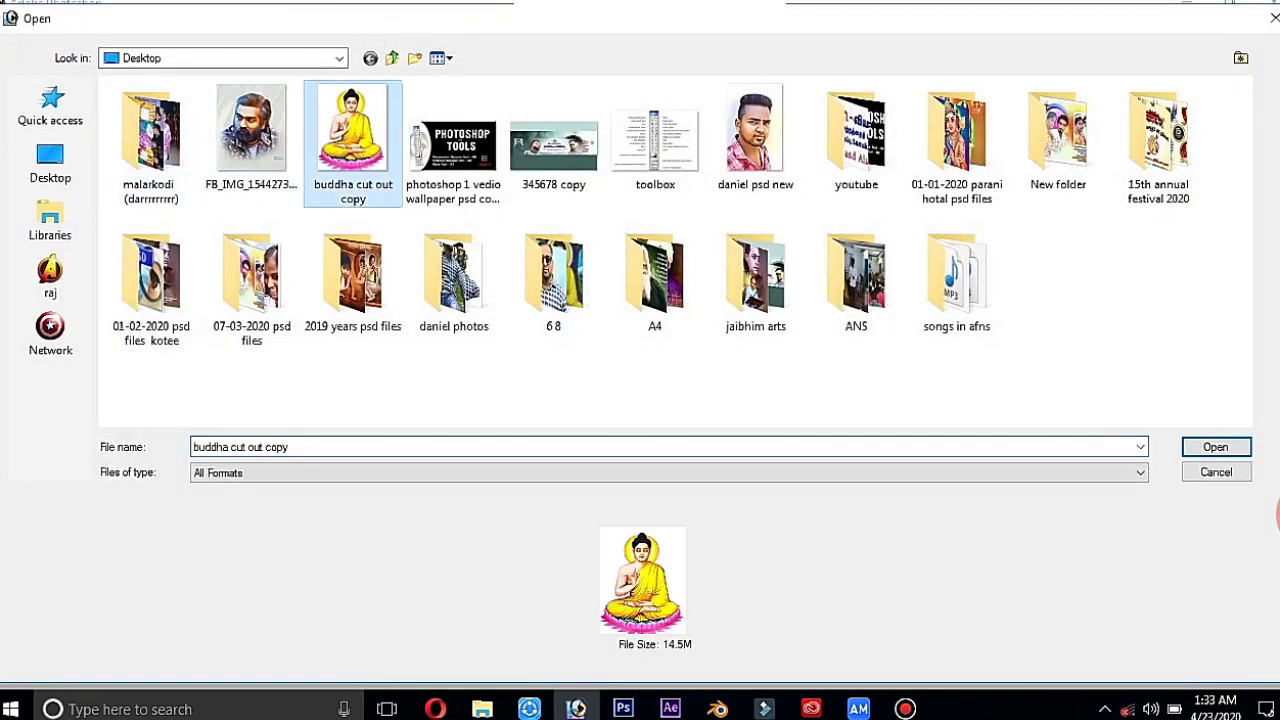
left_click(453, 150)
left_click(352, 150)
left_click(251, 140)
Step: Step through the desktop items and open FB_IMG_1544273786857.jpg
key("Down")
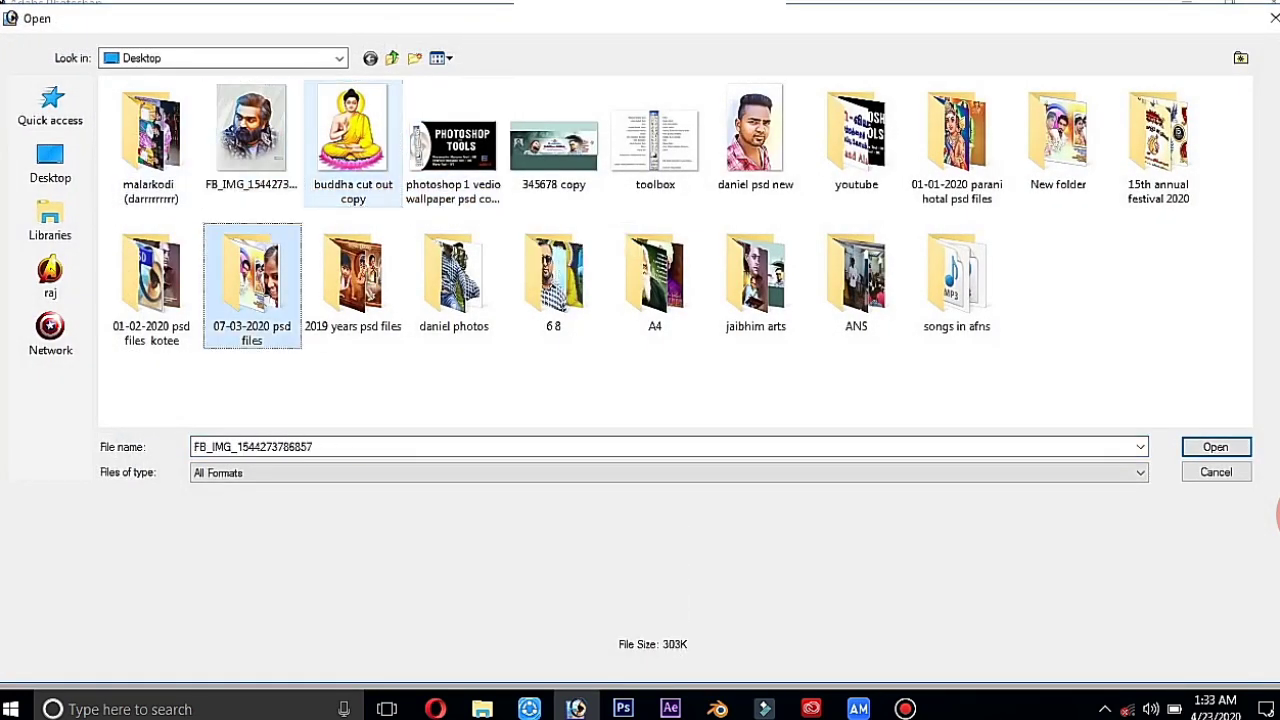
key("Right")
key("Right")
key("Up")
key("Right")
key("Right")
key("Right")
key("Right")
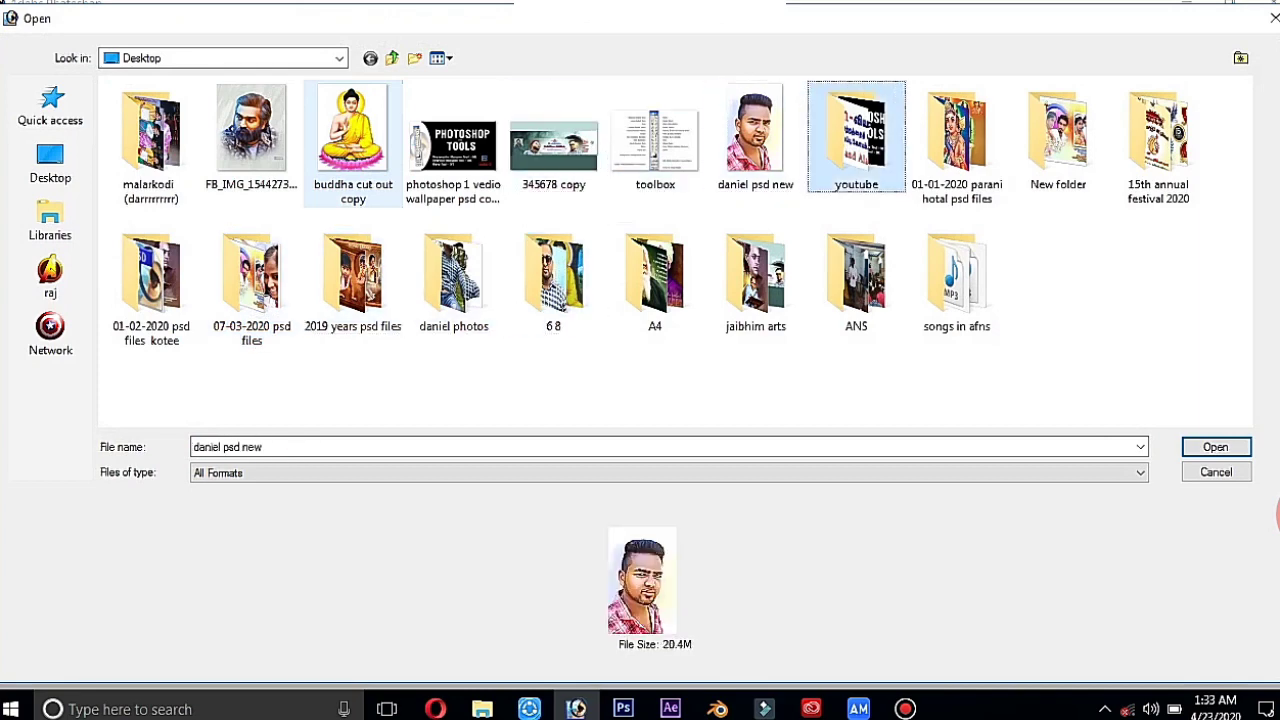
key("Right")
key("Left")
key("Left")
key("Left")
key("Left")
key("Left")
key("Left")
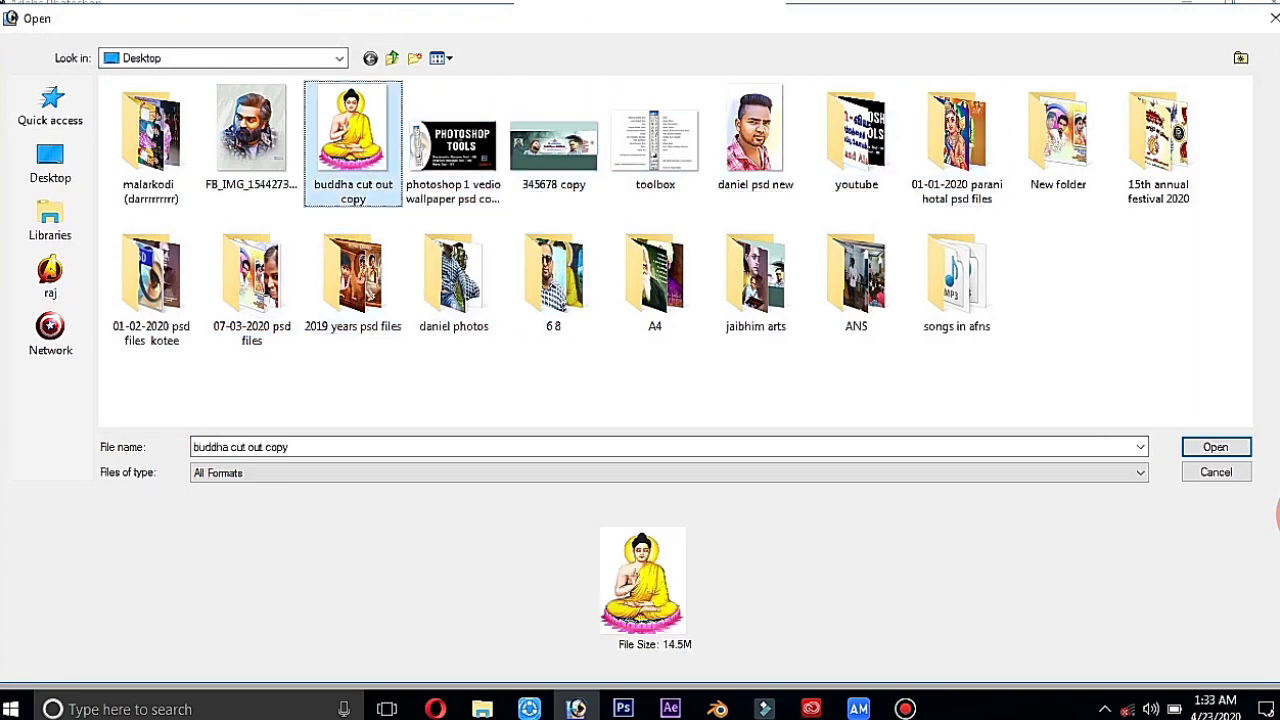
key("Left")
key("Return")
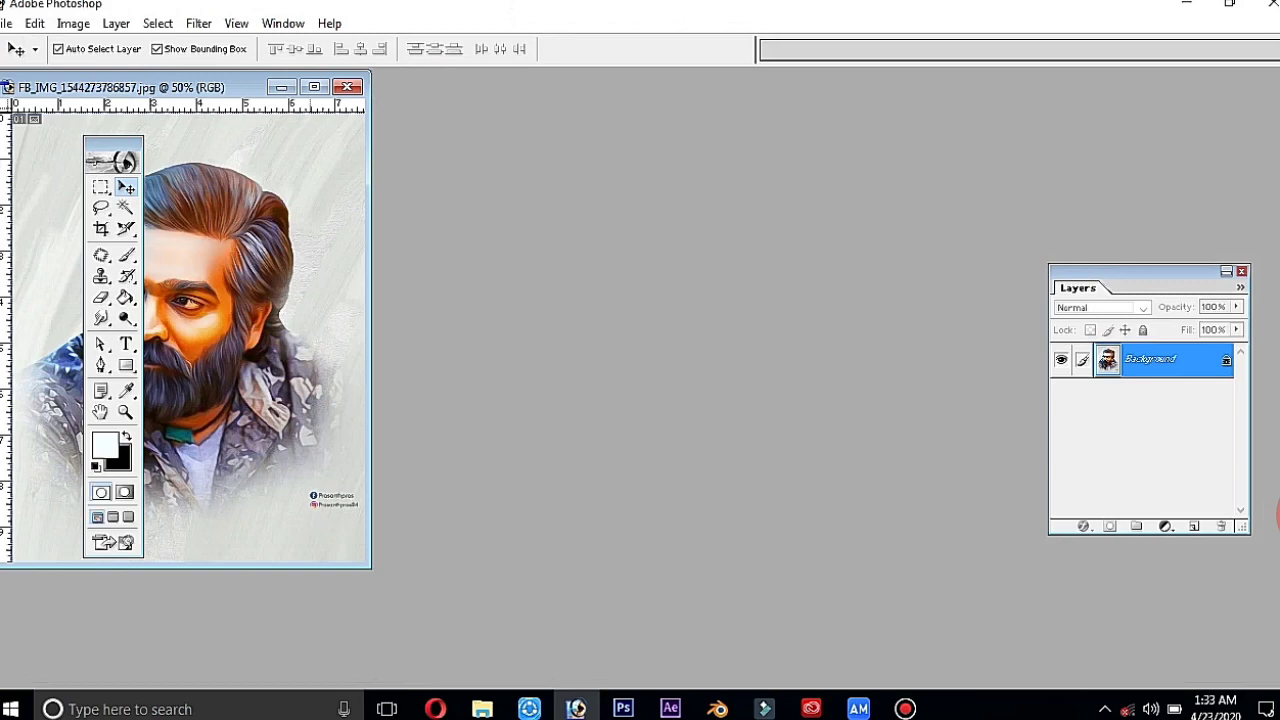
Step: Maximize the portrait window and zoom in to 100%
left_click(314, 87)
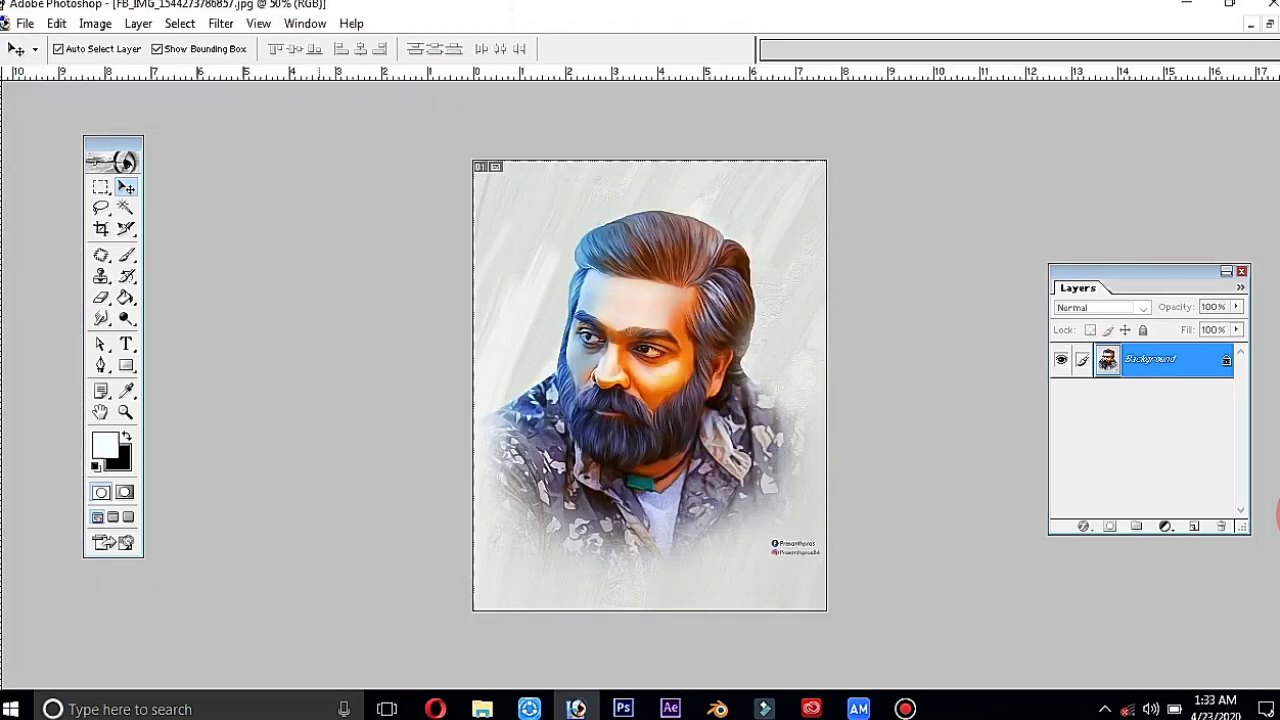
key("ctrl+plus")
key("ctrl+plus")
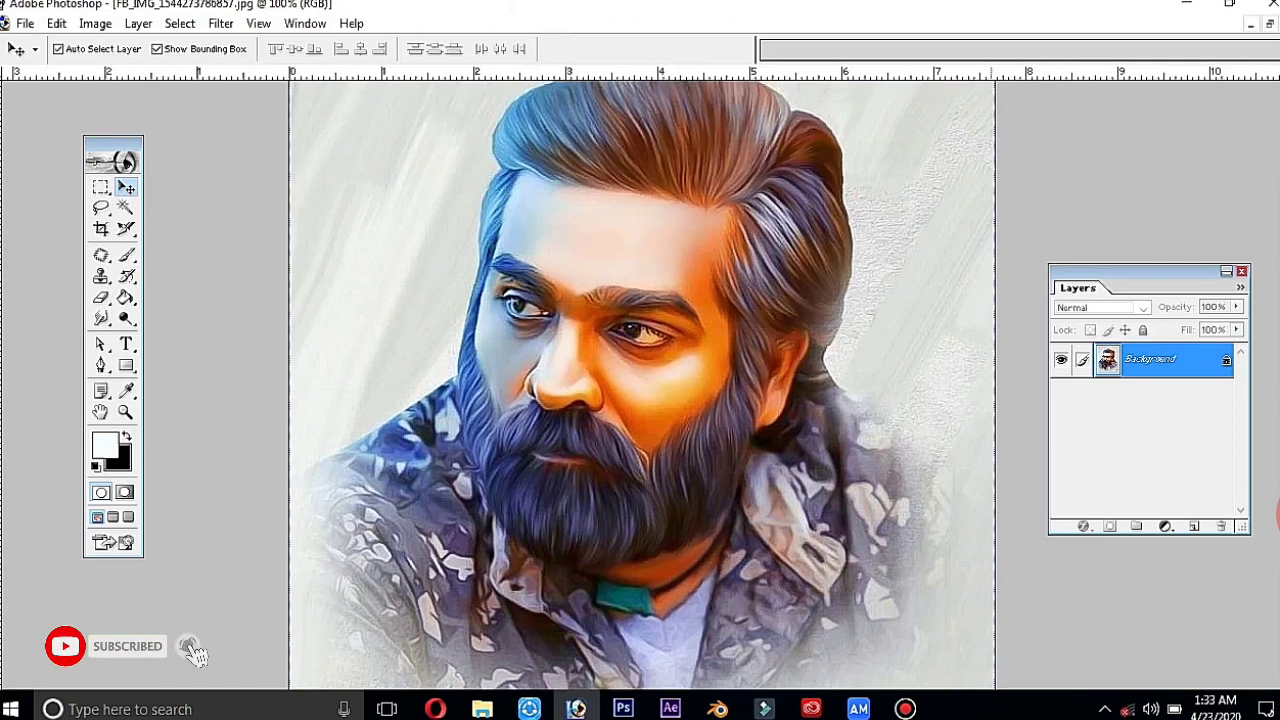
scroll(640, 385, "up", 2)
scroll(640, 385, "up", 1)
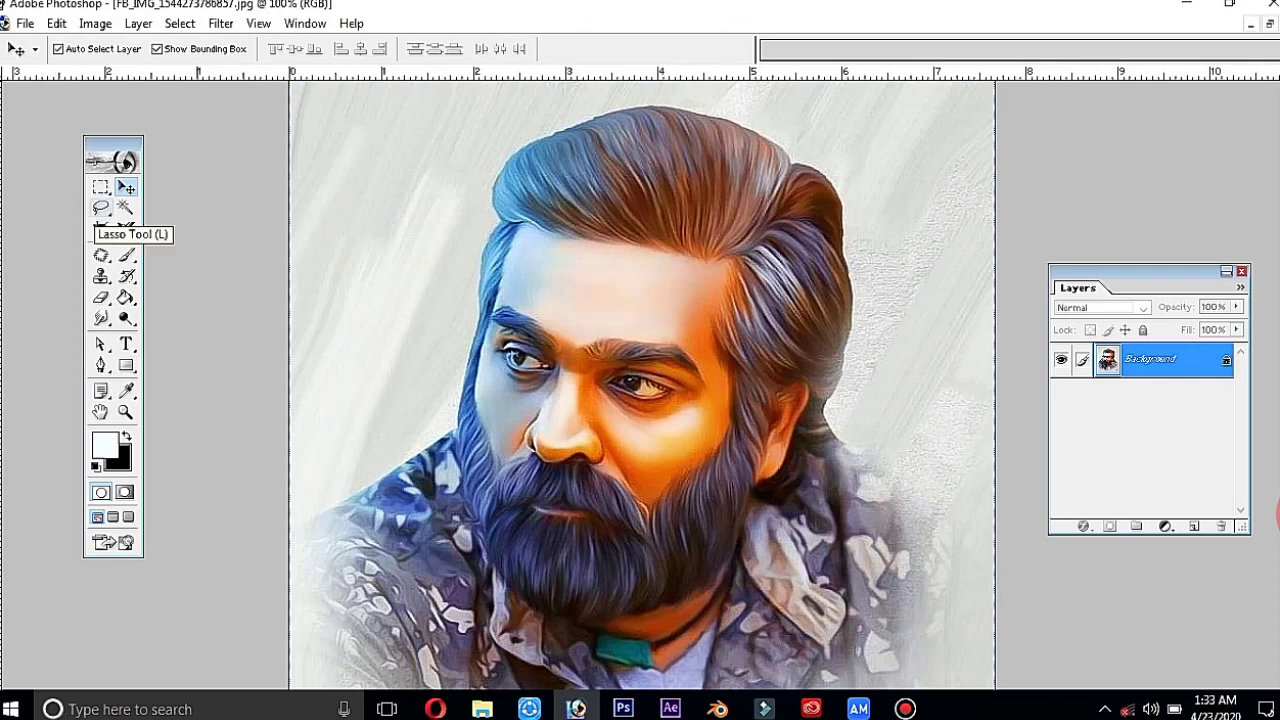
left_click(101, 207)
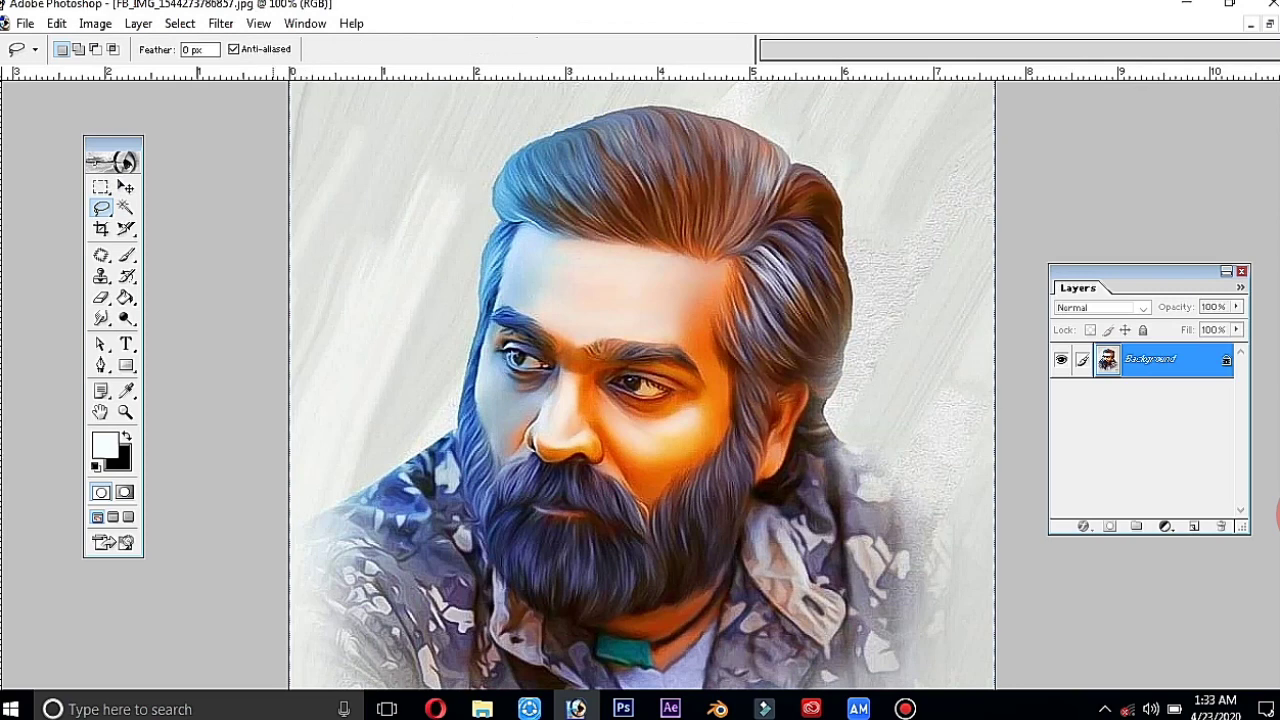
Step: Lasso-trace the man's shoulders, beard, cheek and hair into a closed freehand selection
left_click_drag(290, 530, 377, 484)
mouse_move(438, 445)
left_mouse_down()
mouse_move(456, 432)
mouse_move(464, 376)
left_mouse_up()
mouse_move(471, 330)
left_mouse_down()
mouse_move(494, 182)
mouse_move(520, 148)
mouse_move(664, 108)
mouse_move(785, 146)
mouse_move(833, 195)
mouse_move(846, 260)
mouse_move(850, 340)
mouse_move(826, 428)
mouse_move(982, 558)
mouse_move(986, 585)
mouse_move(958, 634)
mouse_move(886, 690)
left_mouse_up()
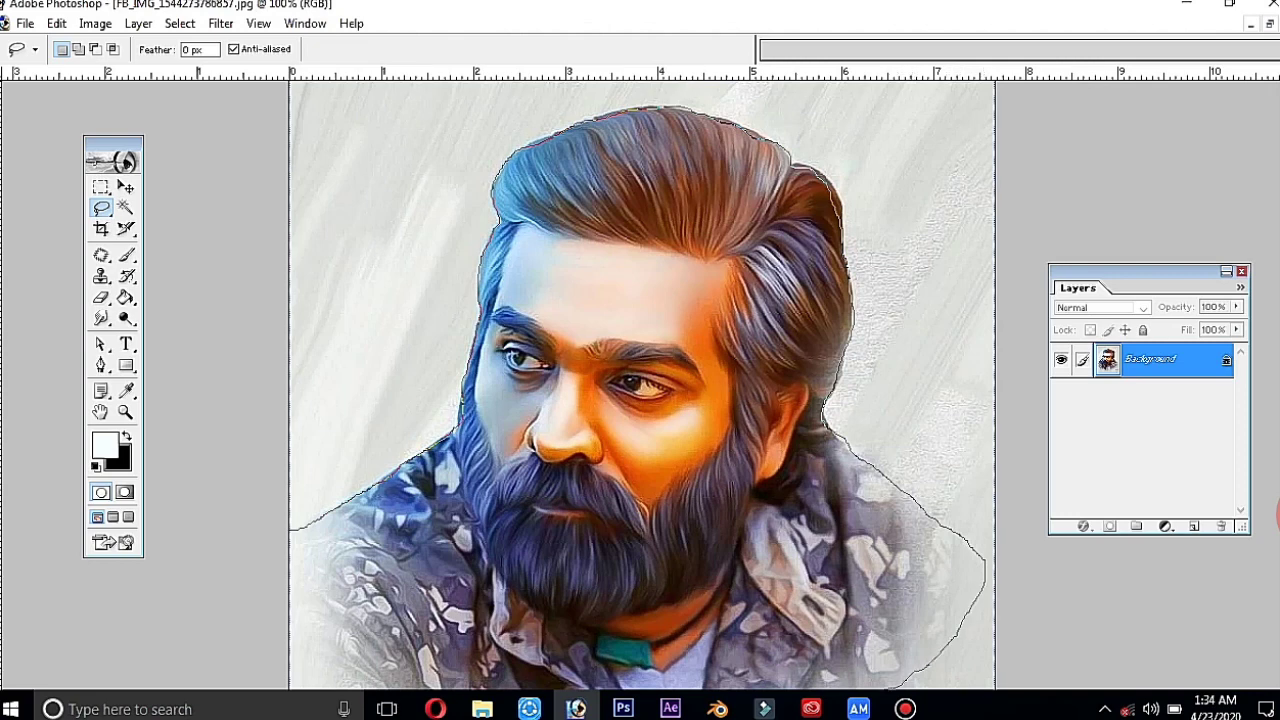
mouse_move(370, 692)
left_mouse_down()
mouse_move(316, 636)
mouse_move(292, 528)
left_mouse_up()
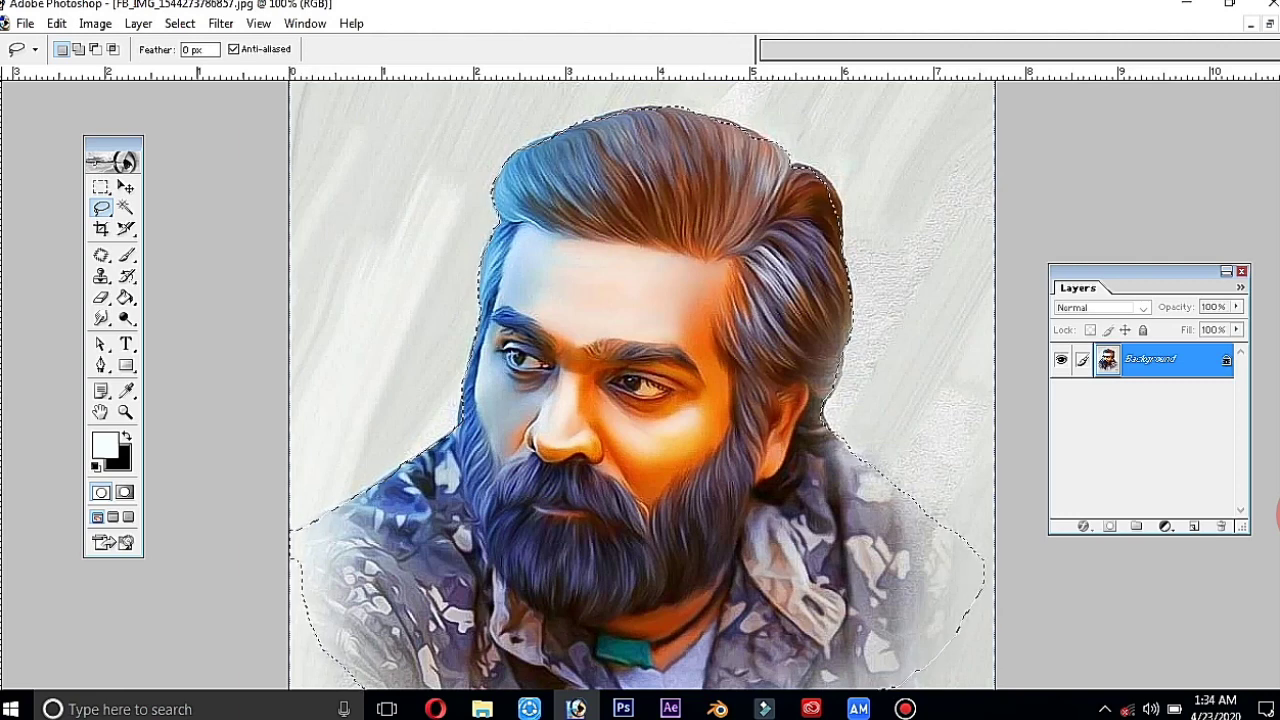
scroll(640, 390, "down", 1)
scroll(640, 390, "down", 1)
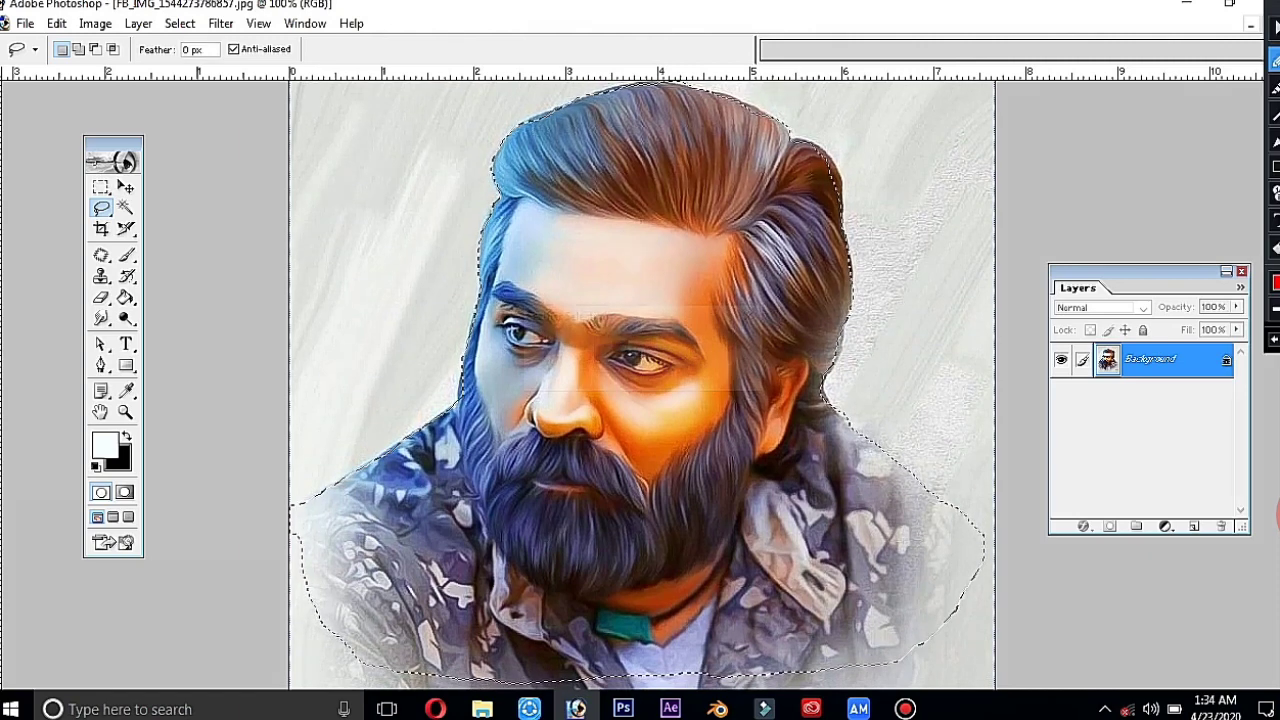
key("ctrl+alt+d")
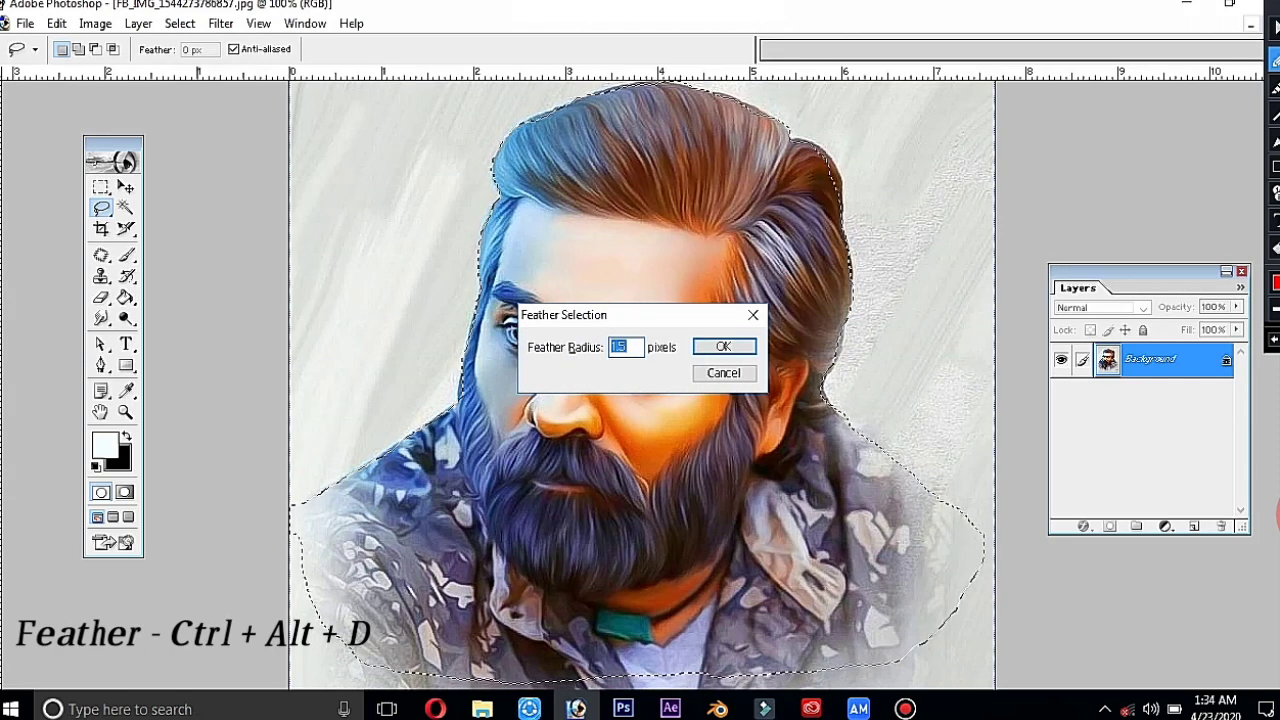
Step: Feather the head-and-shoulders selection by 1.5 pixels and copy it onto Layer 1
type("15")
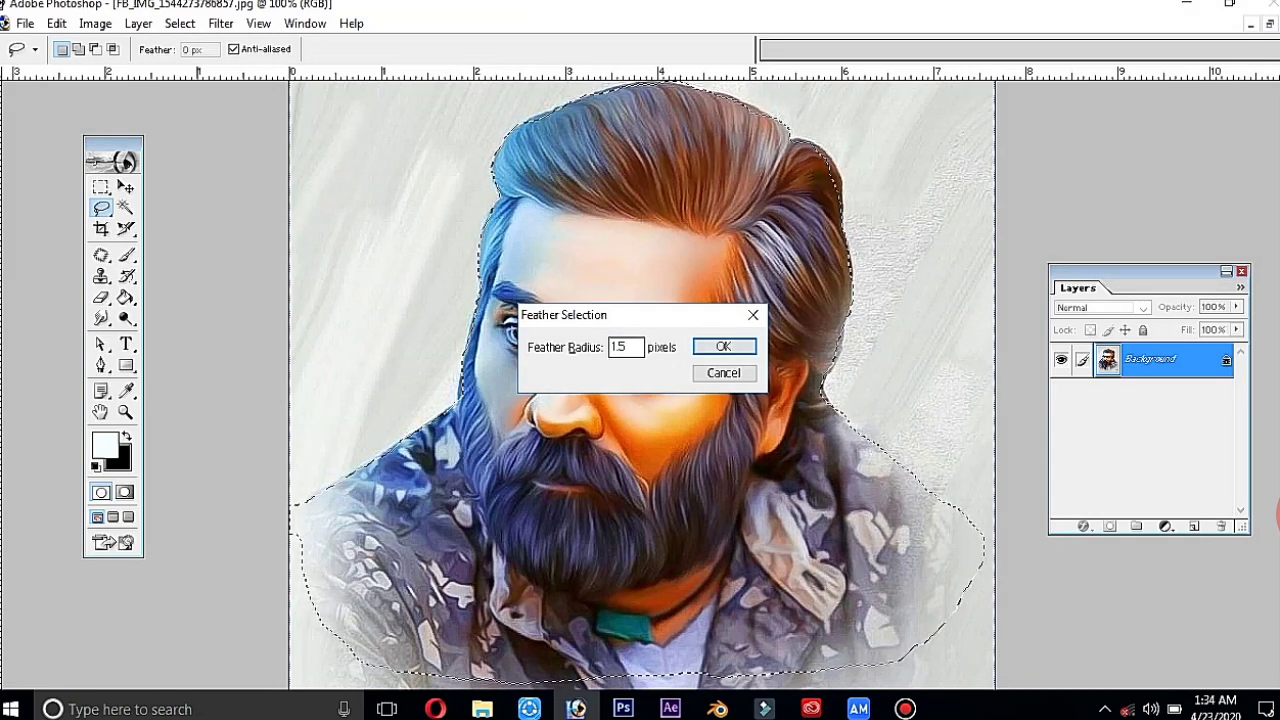
key("ctrl+a")
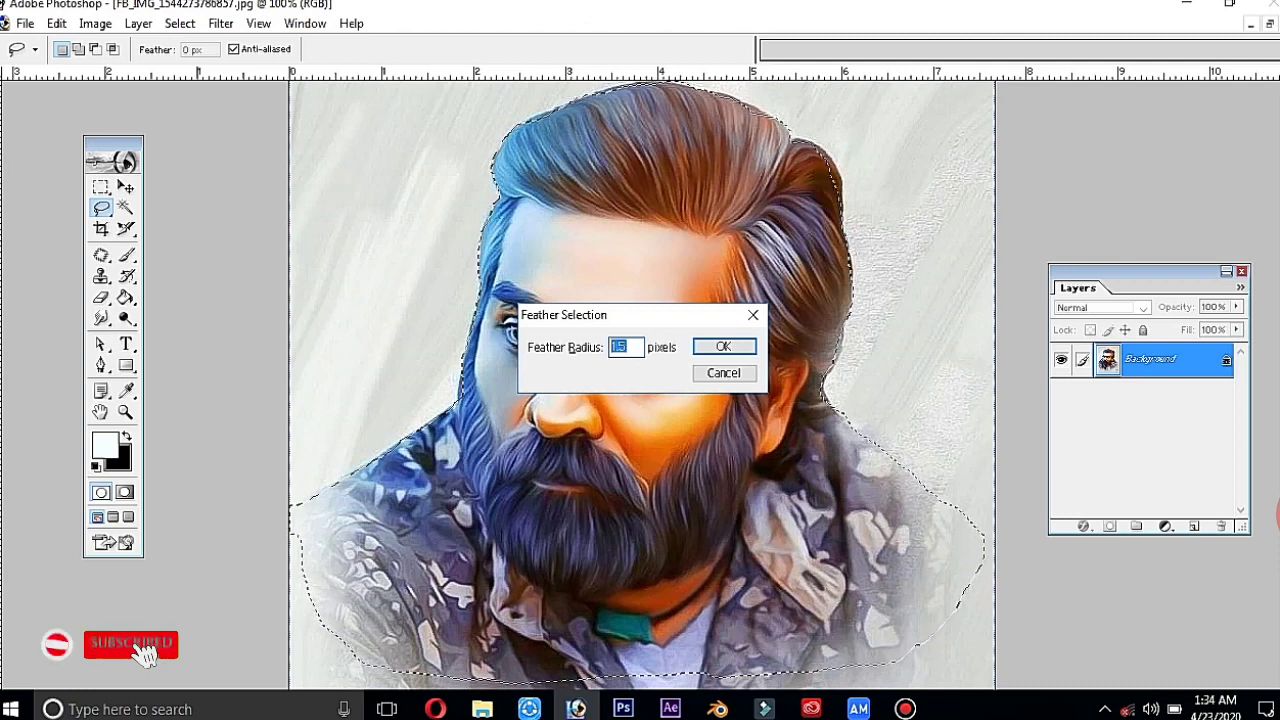
type("1")
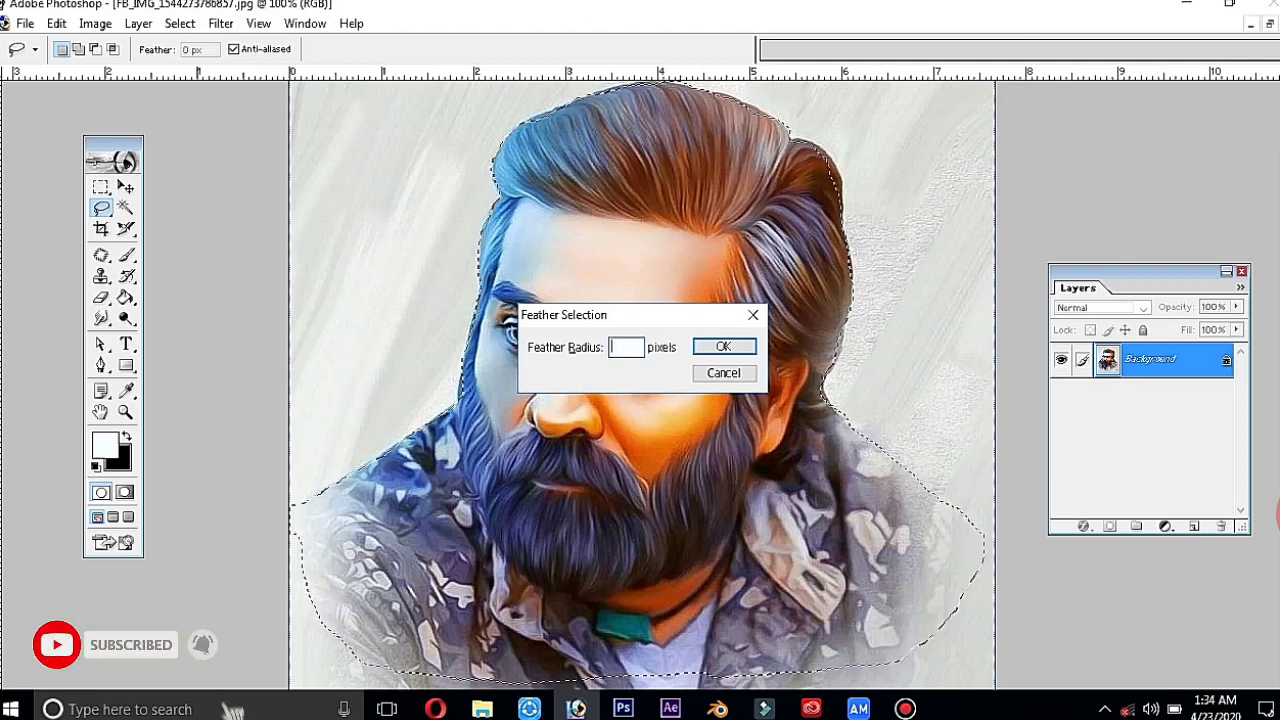
type("5")
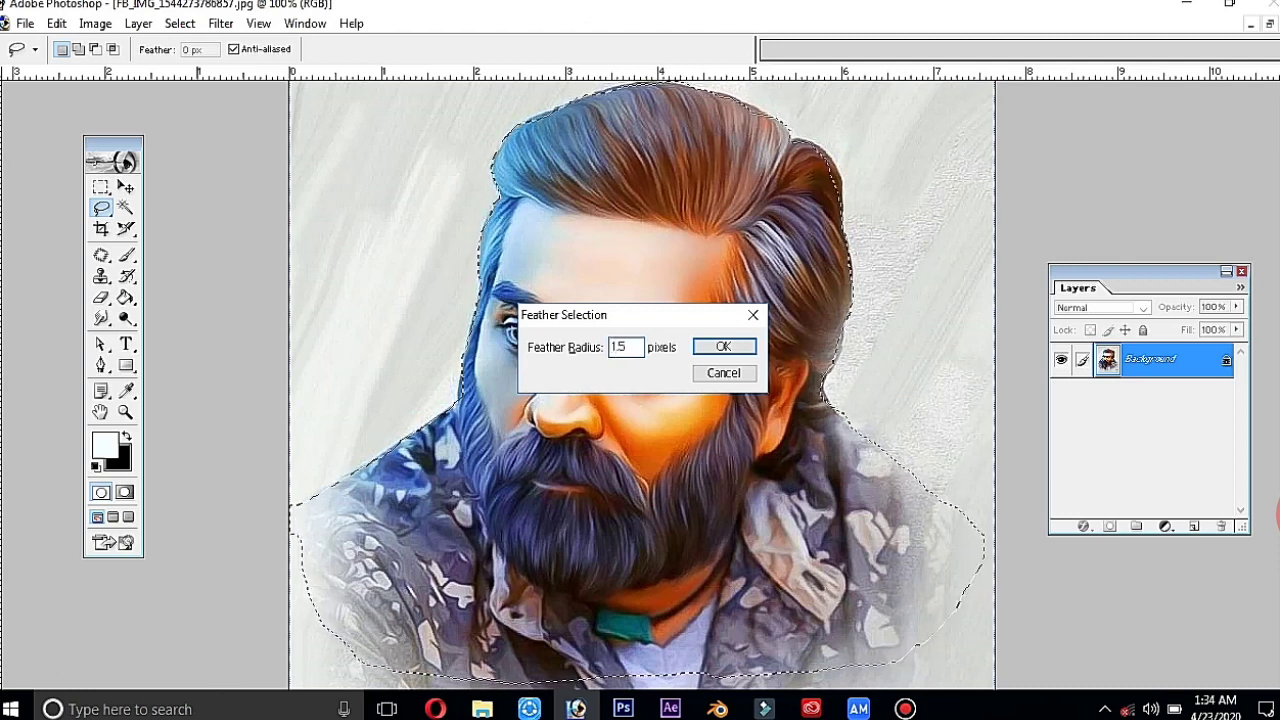
key("BackSpace")
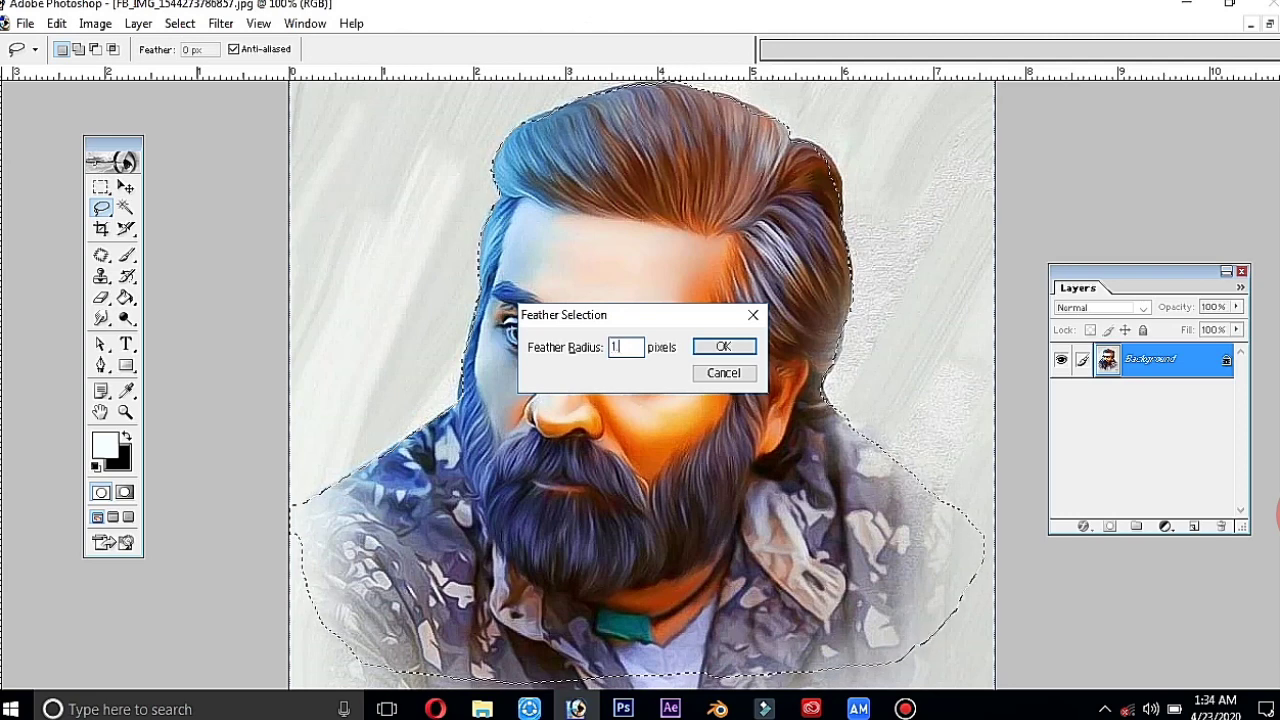
type("5")
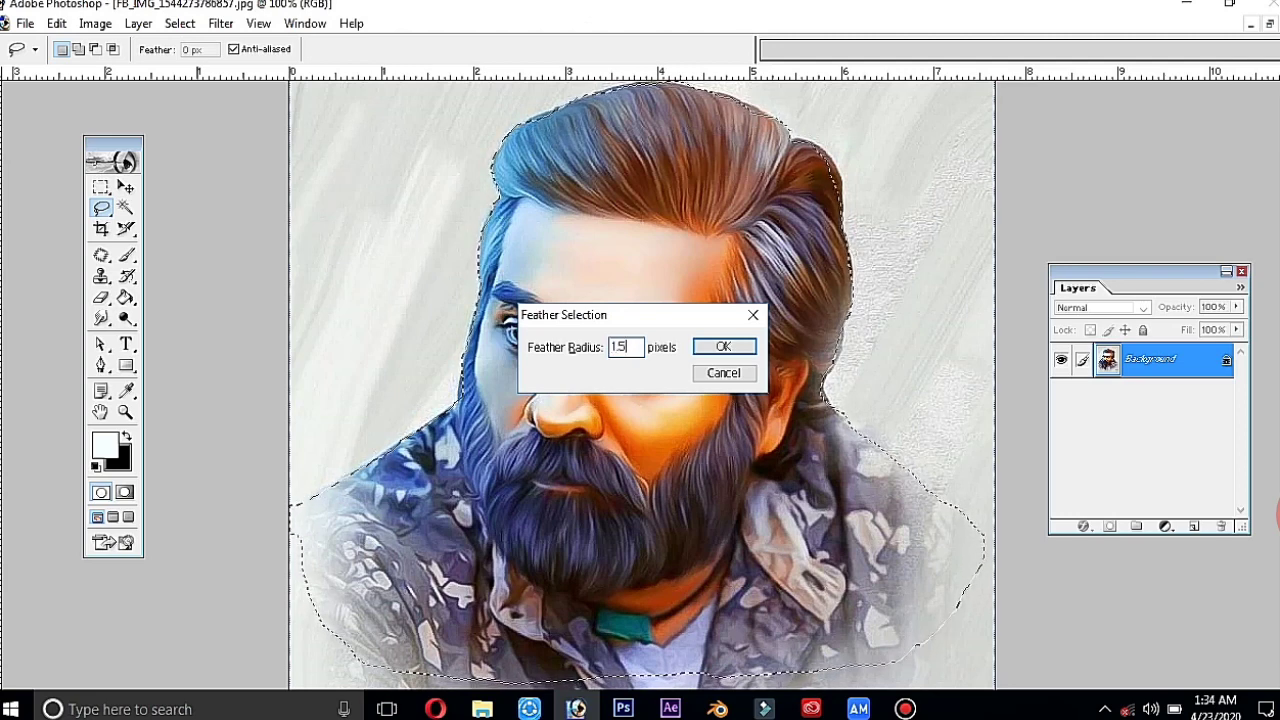
key("Return")
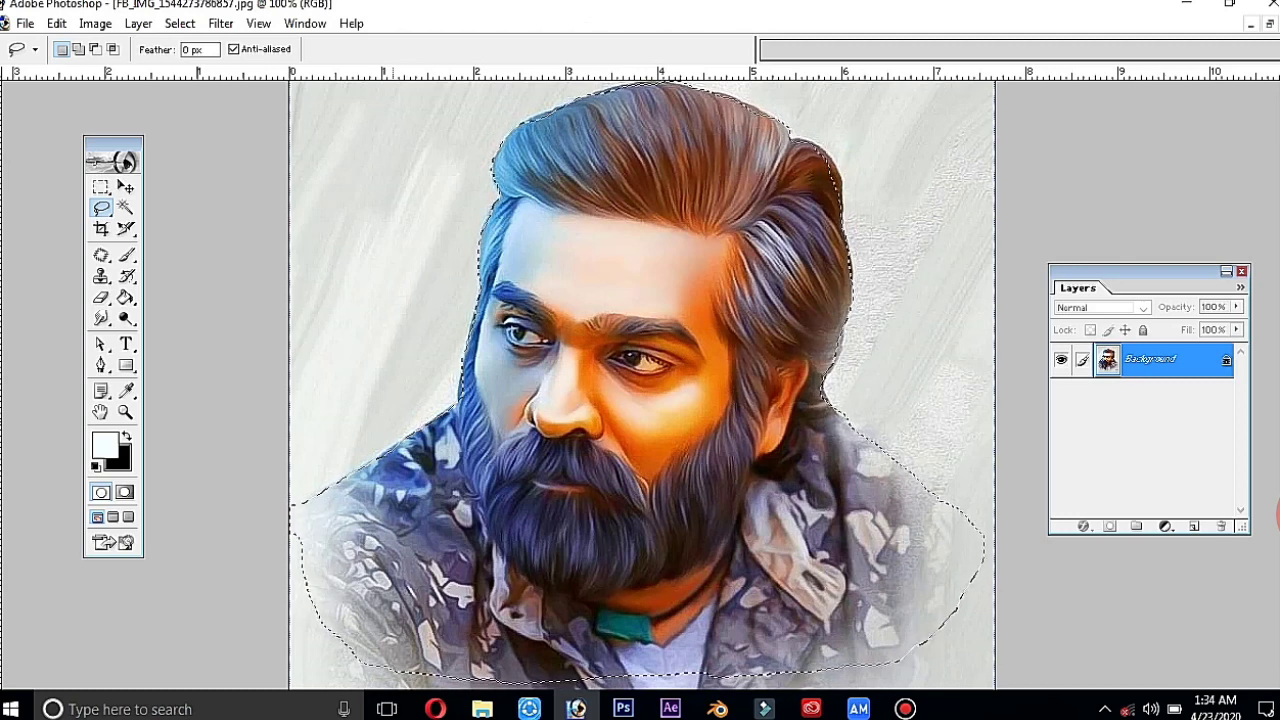
key("ctrl+j")
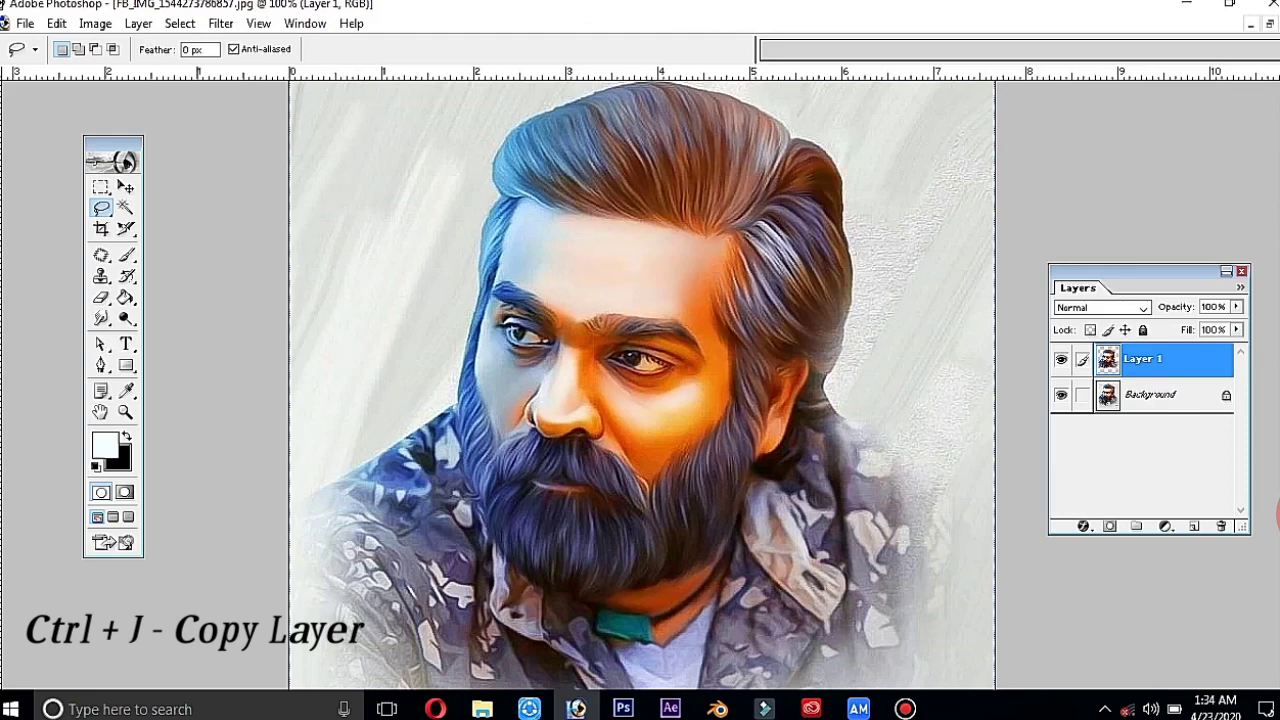
Step: Hide the Background layer and move the Layer 1 cutout slightly left and down
left_click(1061, 395)
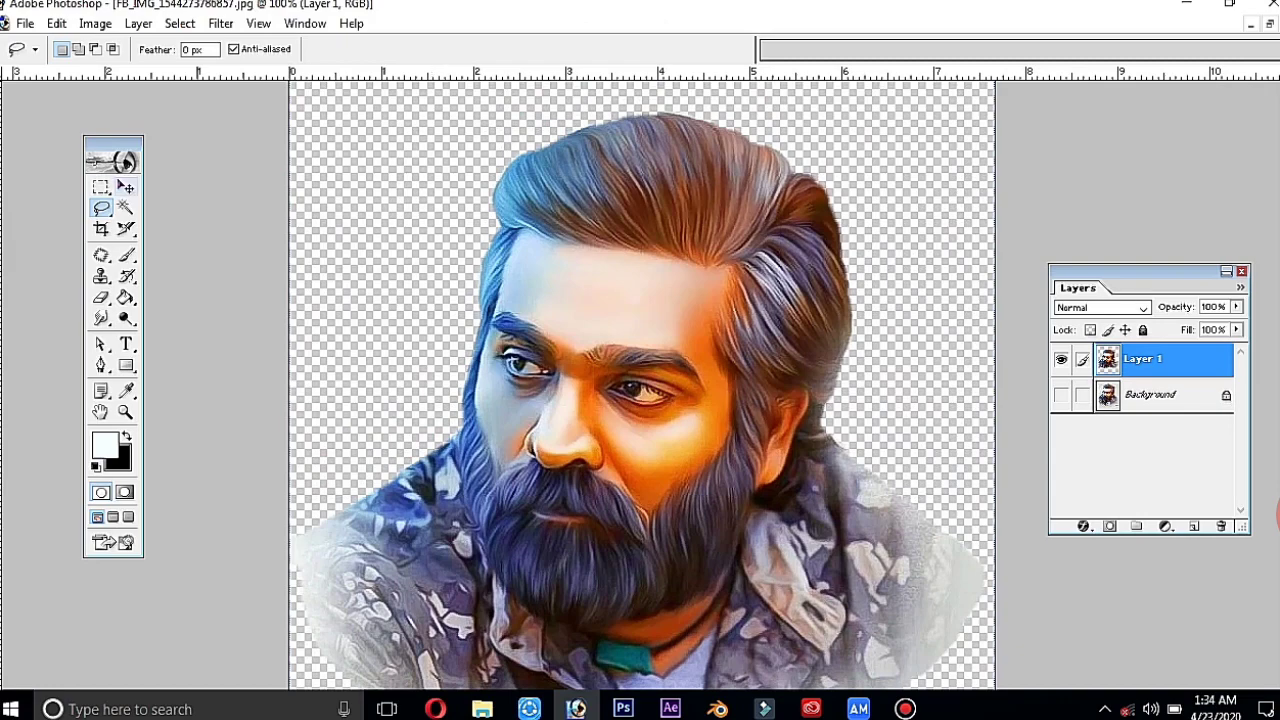
key("v")
mouse_move(636, 412)
left_mouse_down()
mouse_move(551, 465)
mouse_move(613, 425)
left_mouse_up()
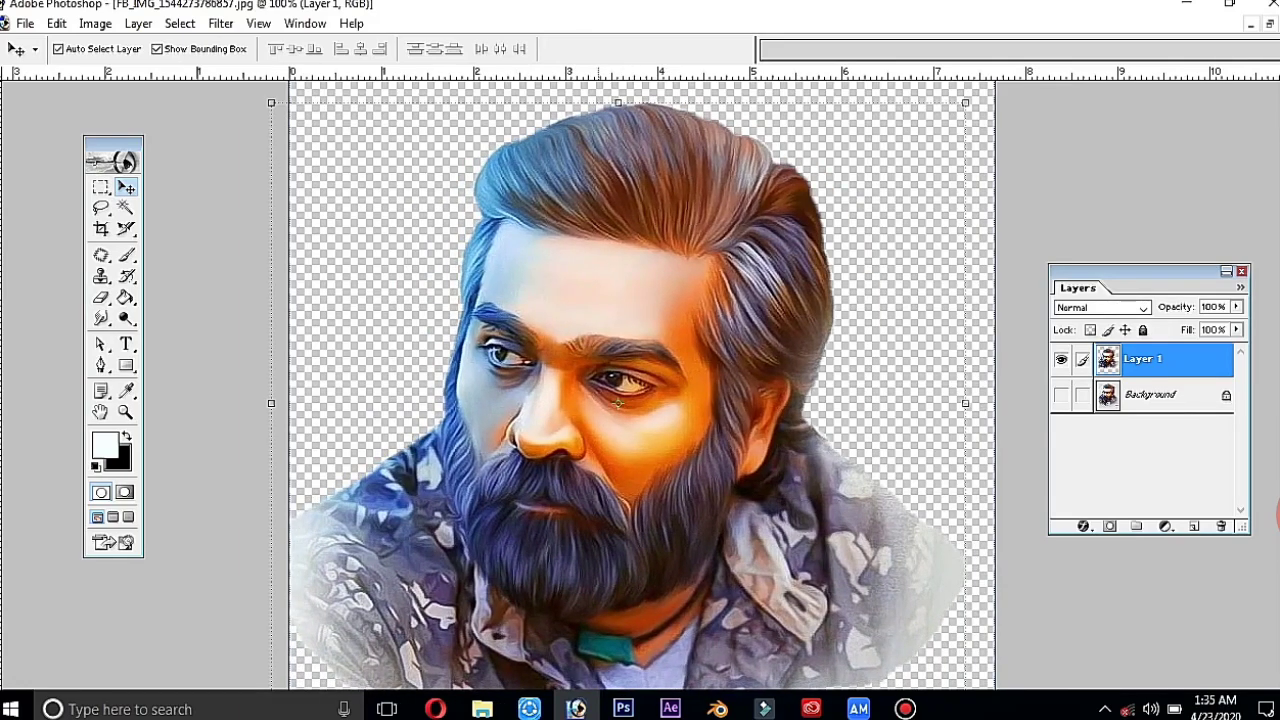
Step: Create Layer 2, fill it with the light colour after a trial black fill, and send it below Layer 1
key("ctrl+alt+n")
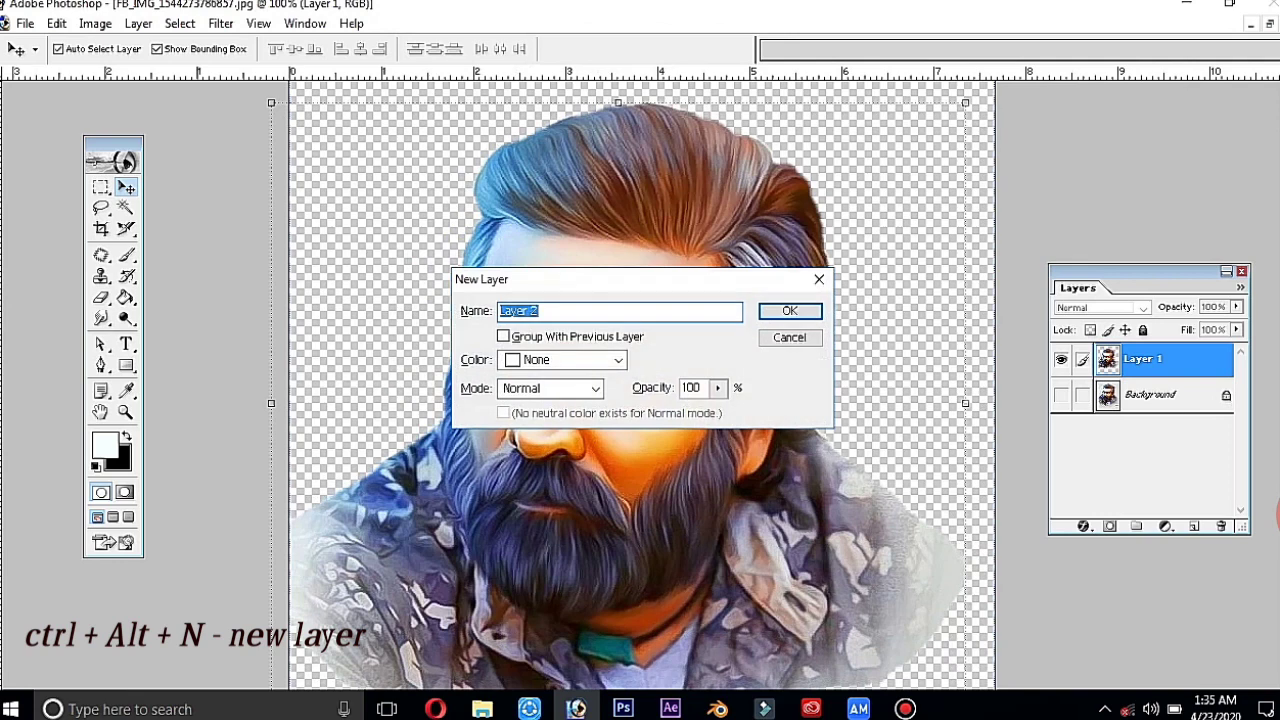
key("Return")
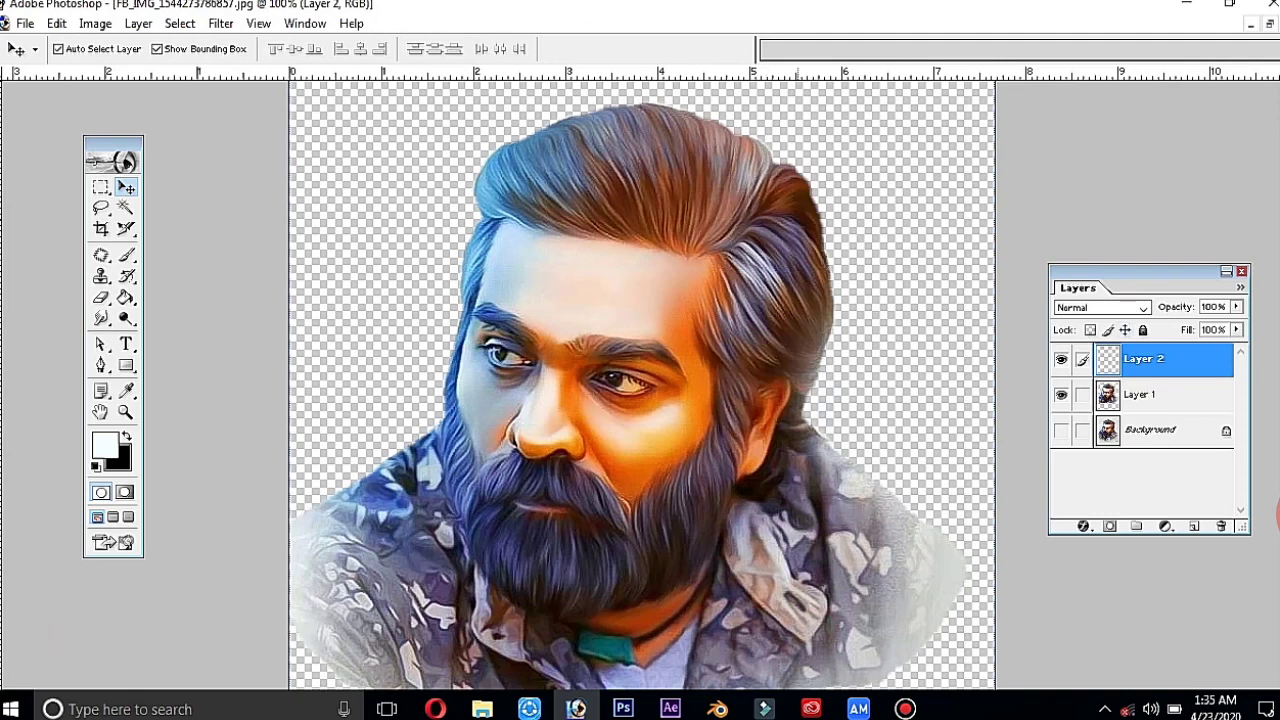
left_click(56, 23)
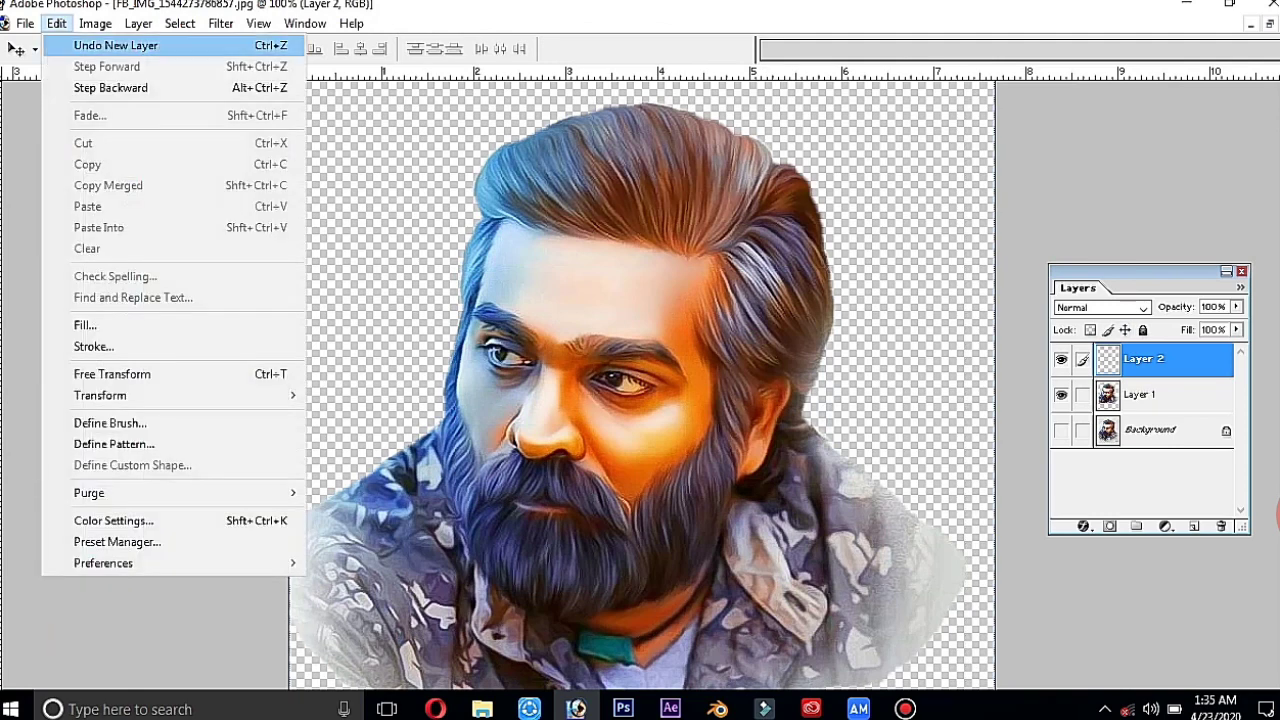
left_click(85, 325)
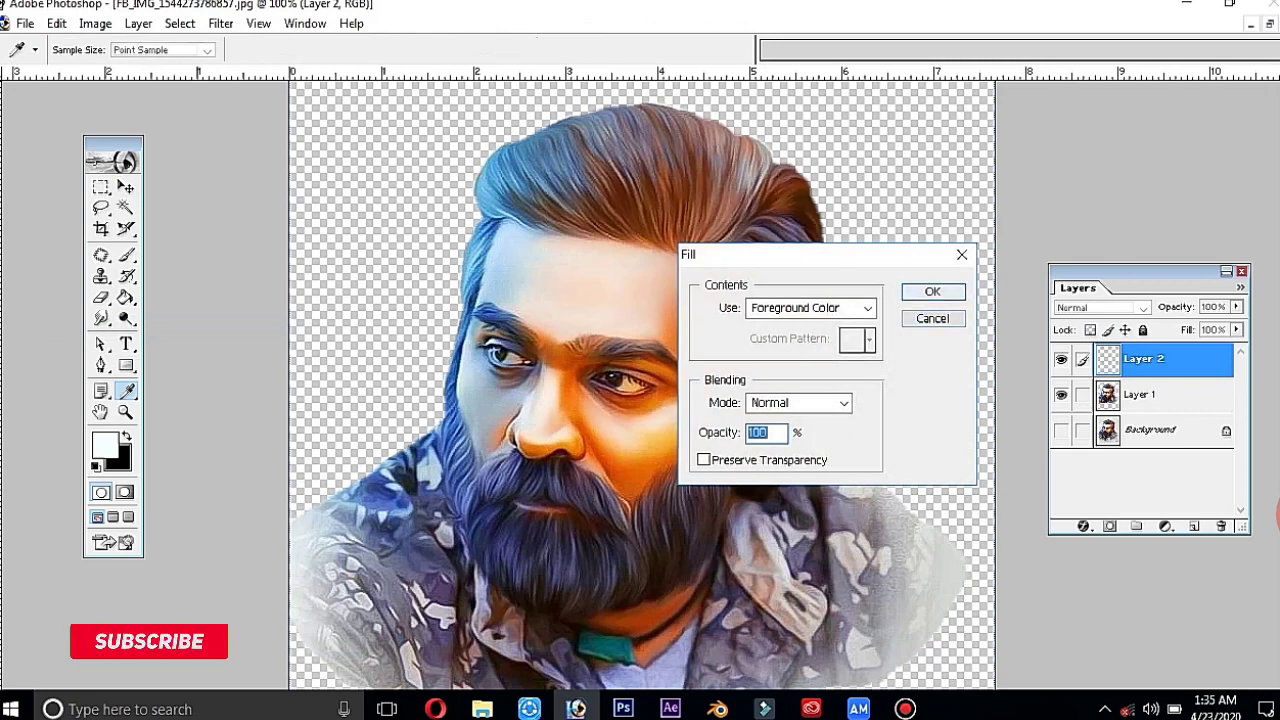
key("Return")
key("v")
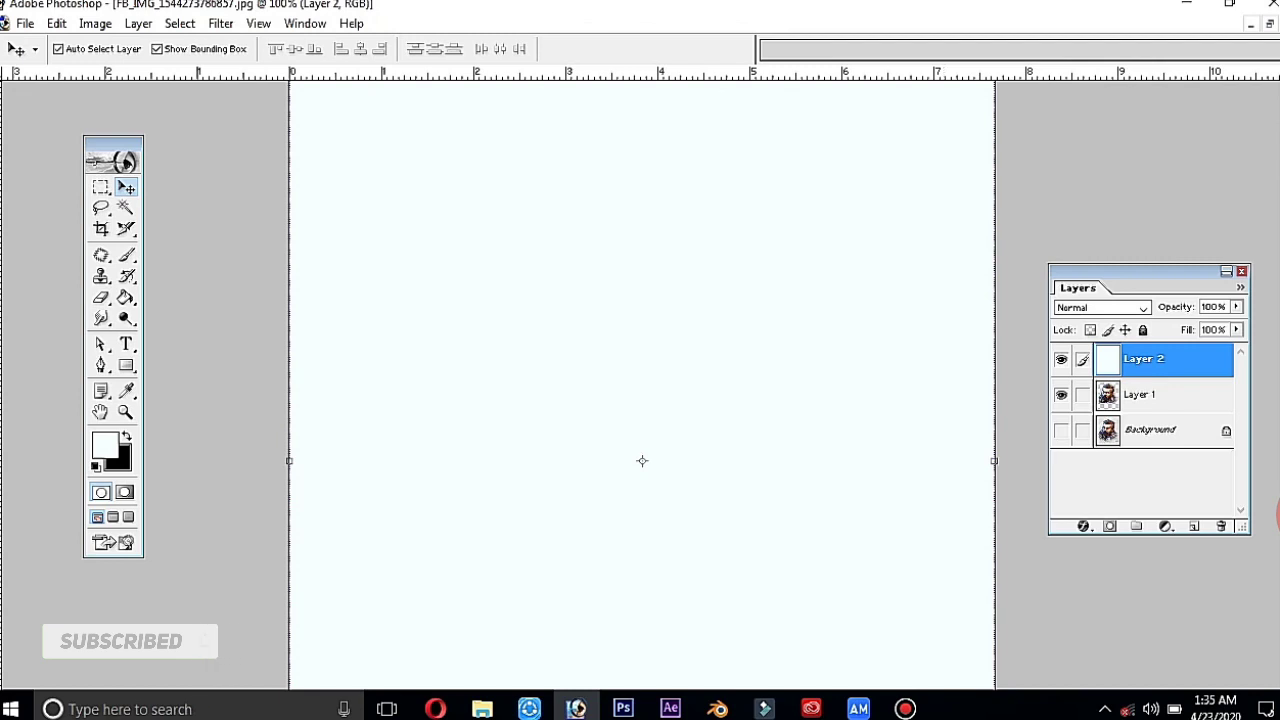
key("ctrl+z")
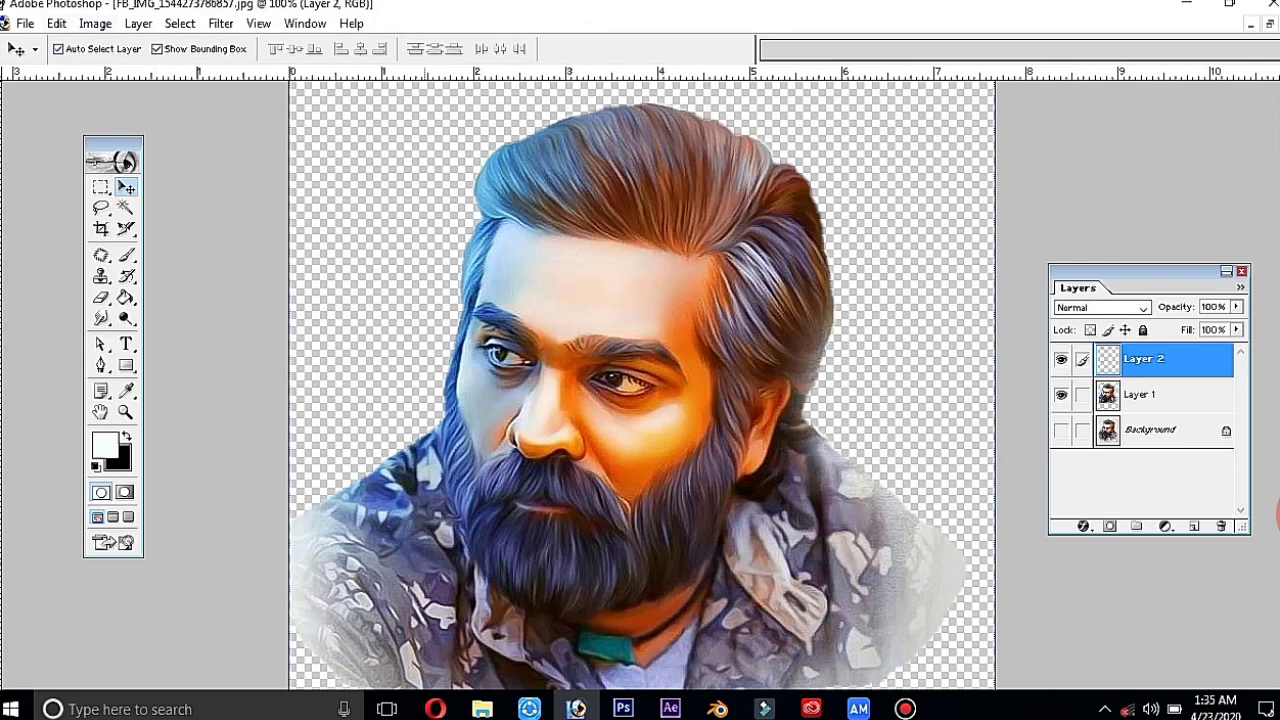
key("alt+BackSpace")
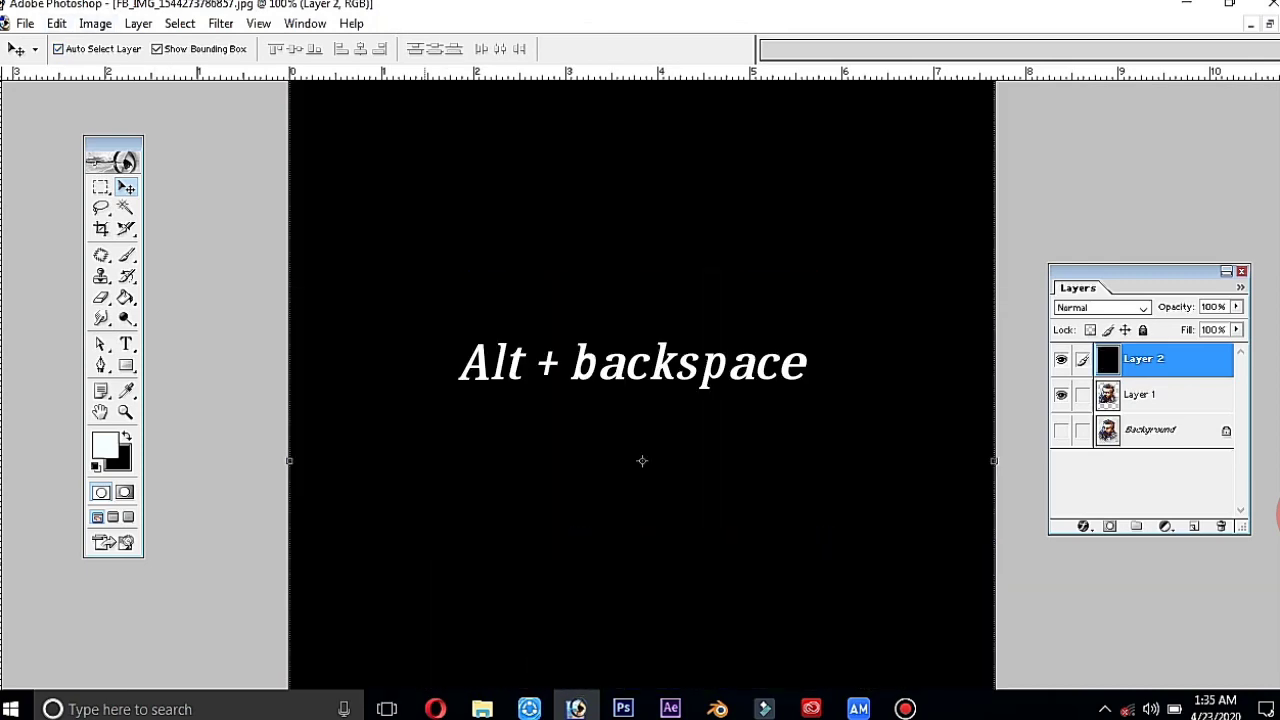
key("alt+BackSpace")
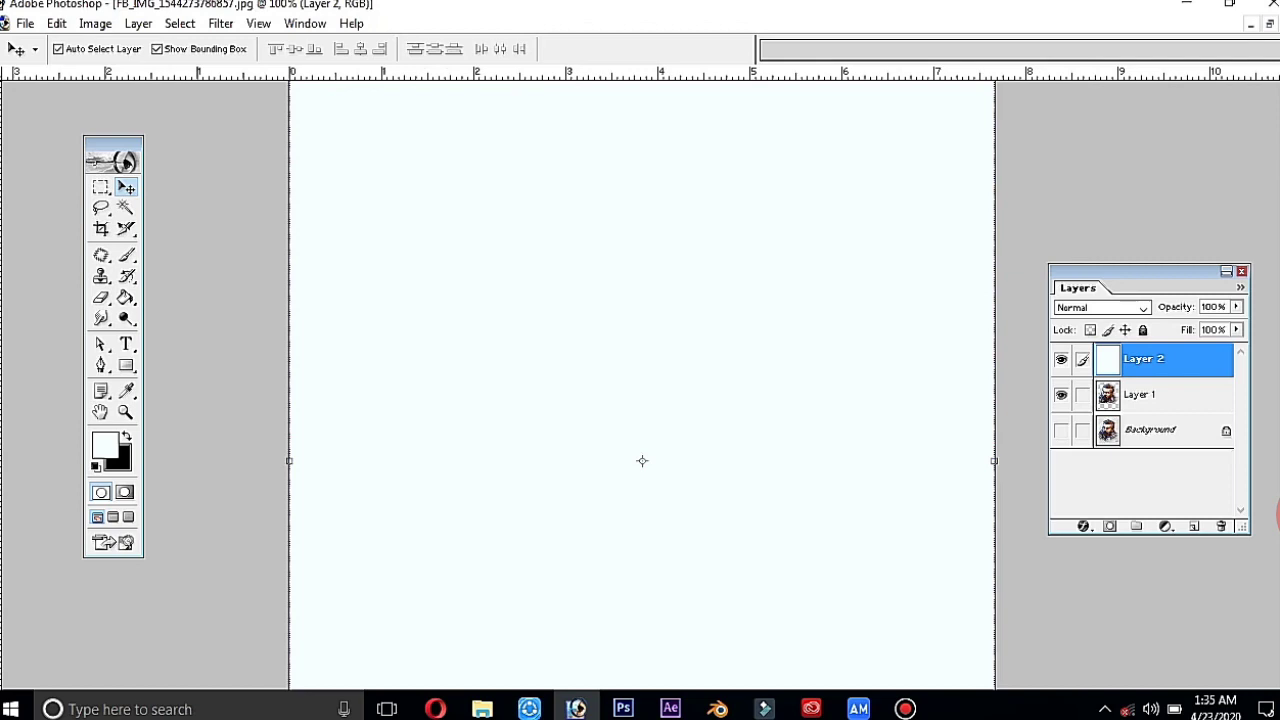
key("ctrl+bracketleft")
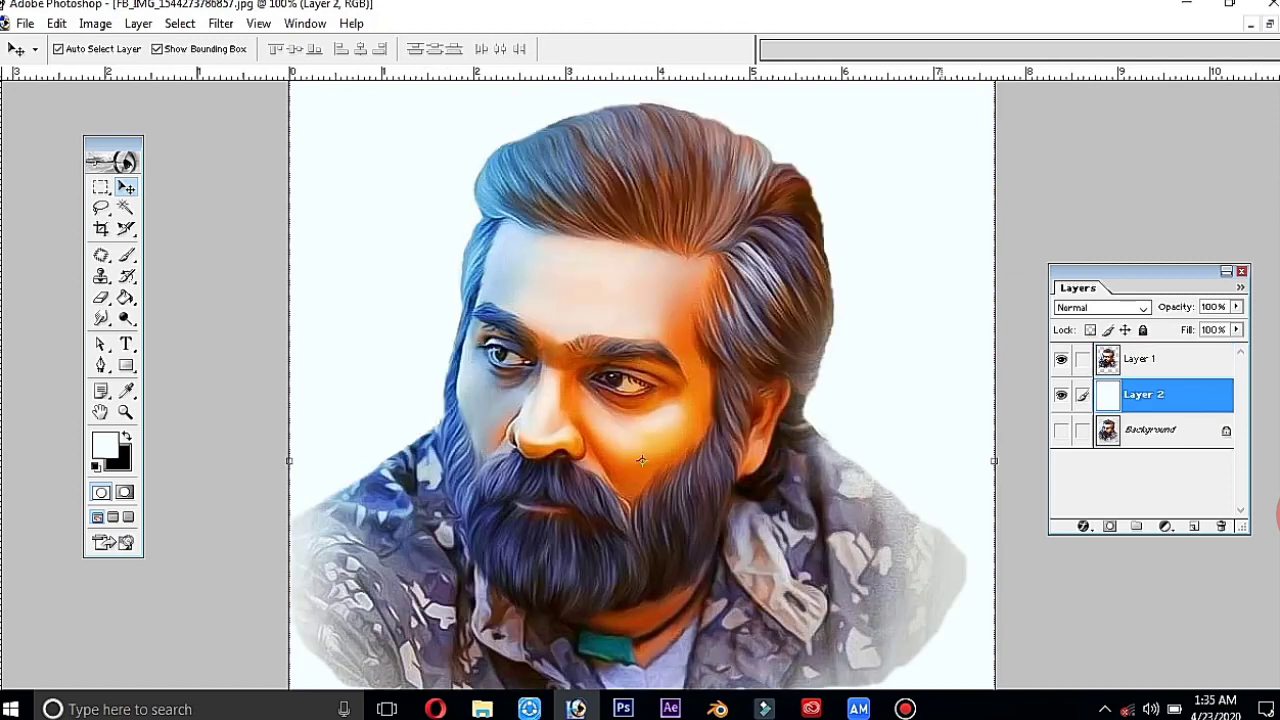
Step: Scale the Layer 1 portrait down to 76.7% and shift it slightly up and right
left_click_drag(641, 460, 636, 433)
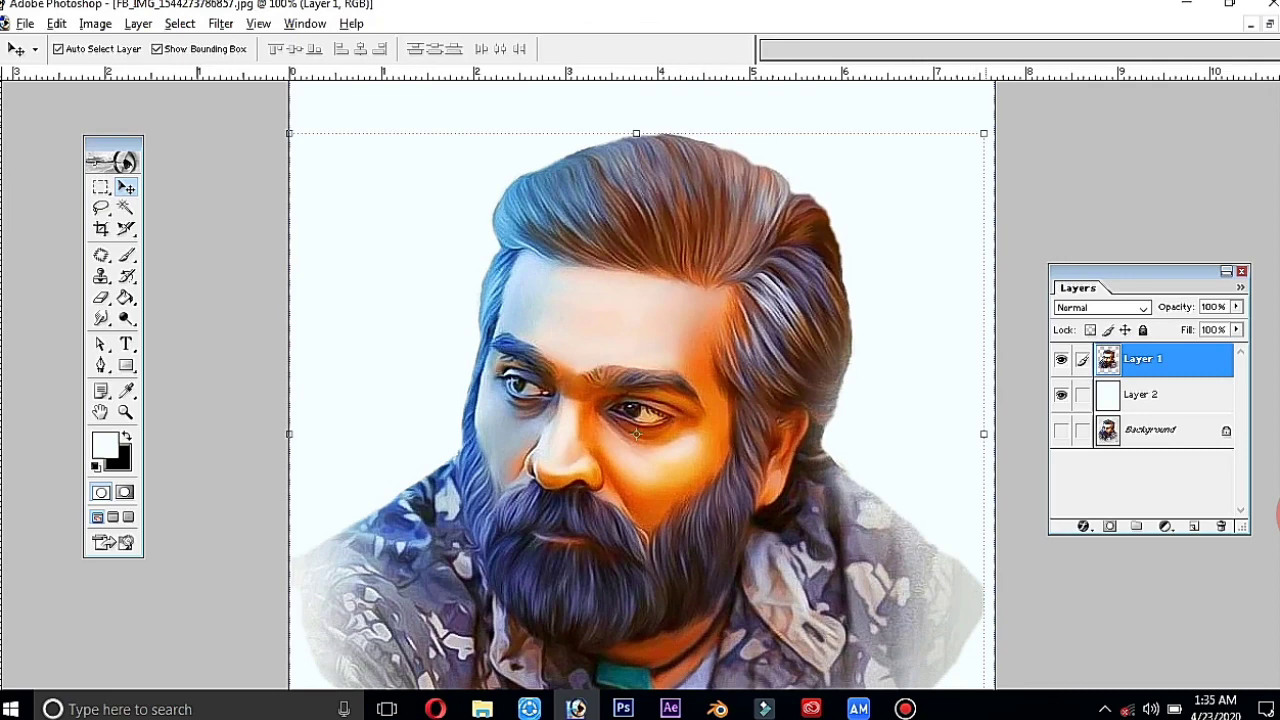
key("ctrl+t")
left_click_drag(984, 133, 903, 203)
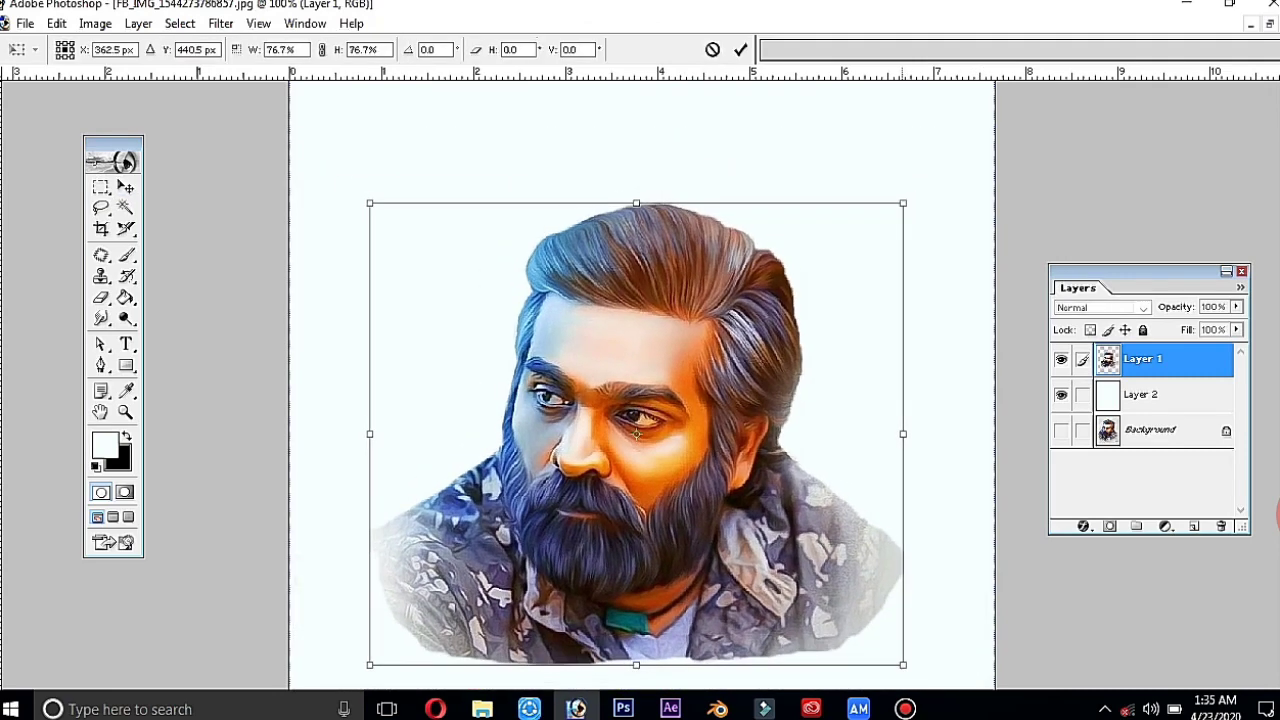
key("Return")
left_click_drag(636, 433, 654, 379)
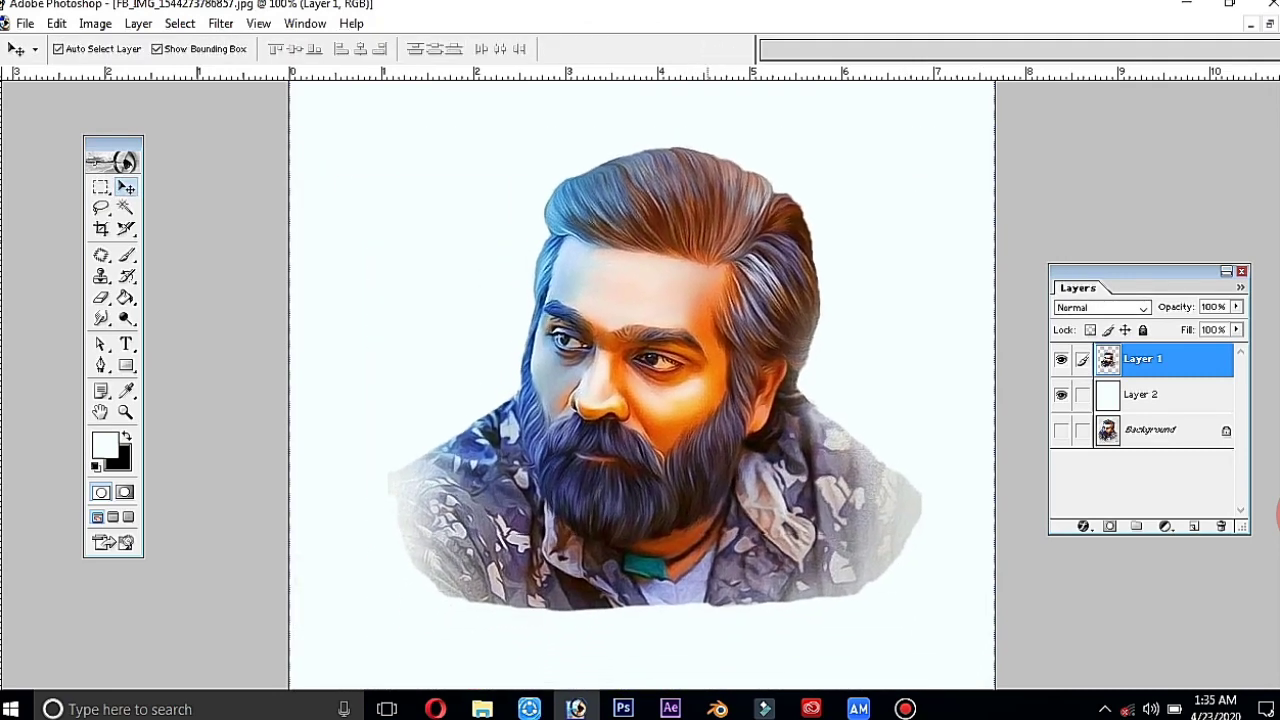
Step: Zoom out, enlarge the portrait slightly about its centre, and nudge it left into place
key("ctrl+minus")
key("ctrl+minus")
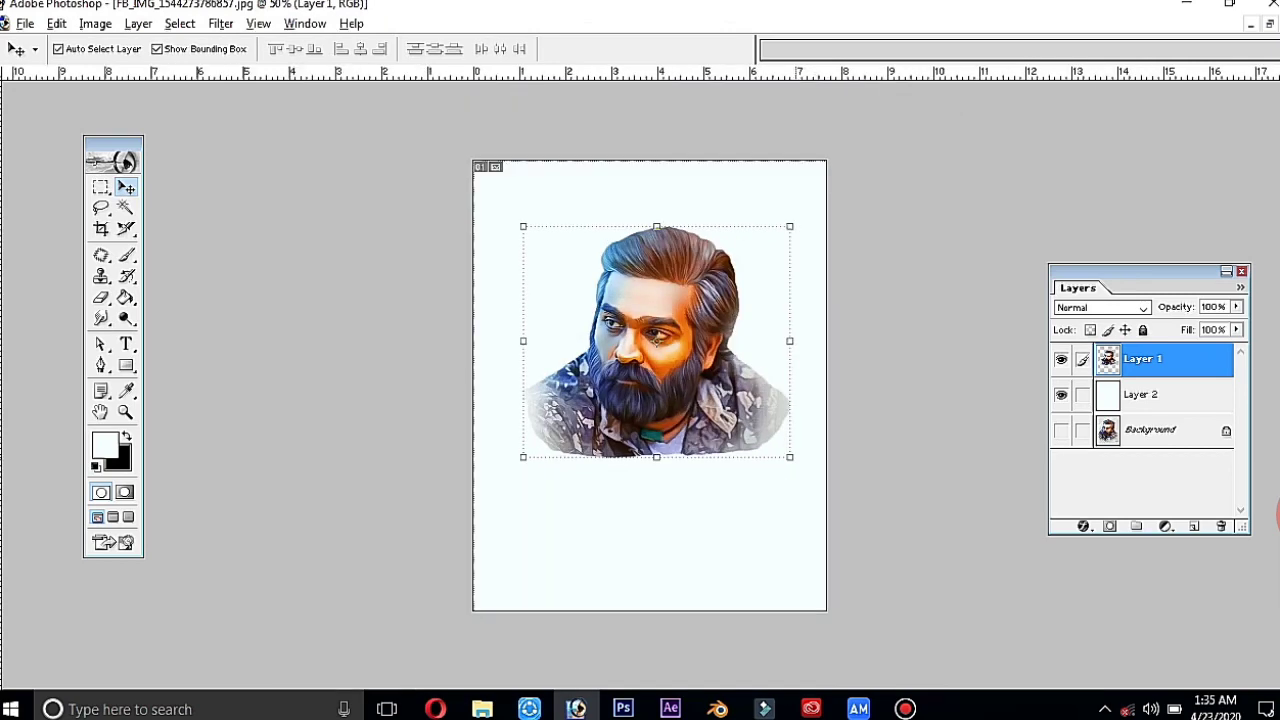
key("ctrl+t")
left_click_drag(790, 227, 824, 196)
key("Return")
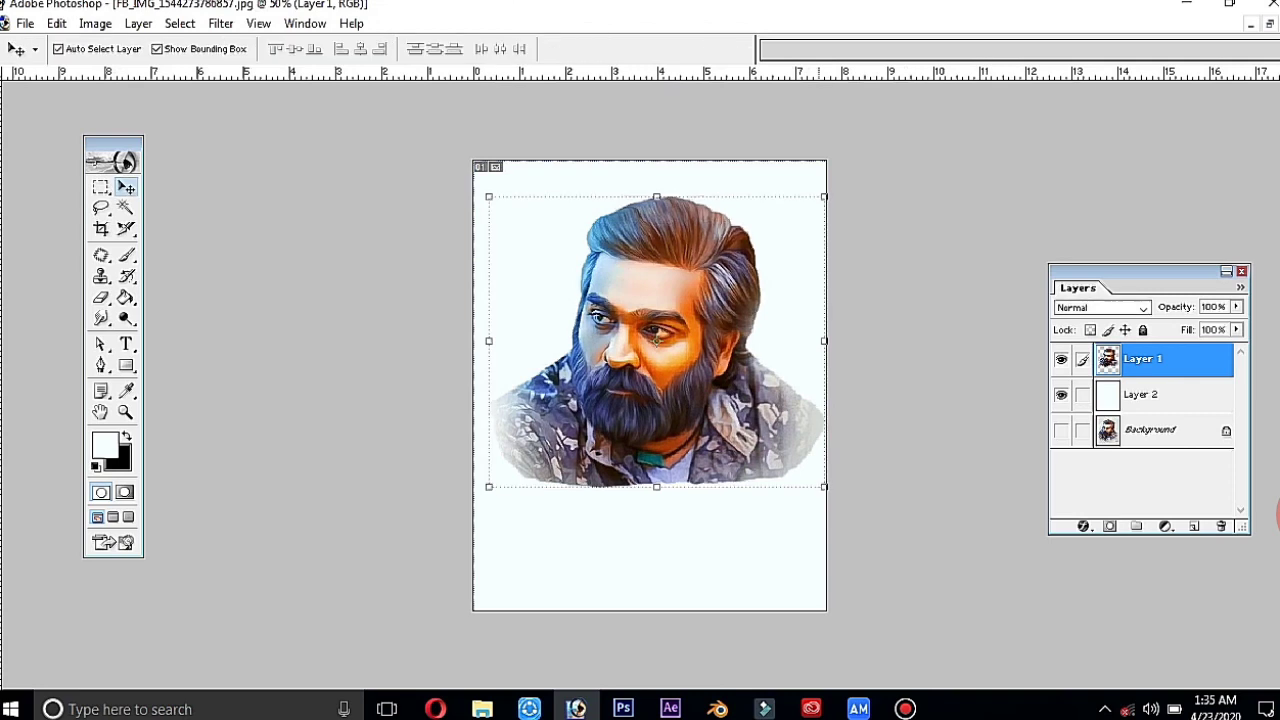
left_click_drag(631, 430, 624, 431)
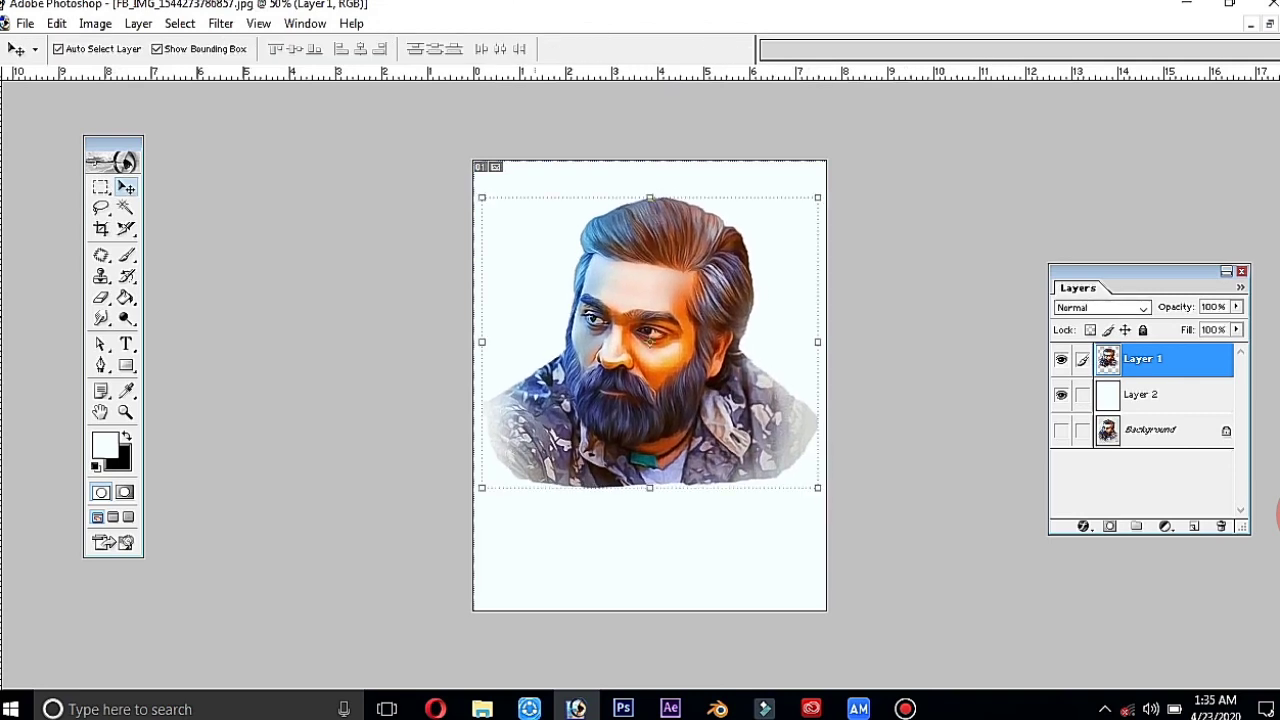
Step: Erase the jacket's lower-left and bottom edges with a 250-px eraser, checking the fade at 100%
left_click(101, 297)
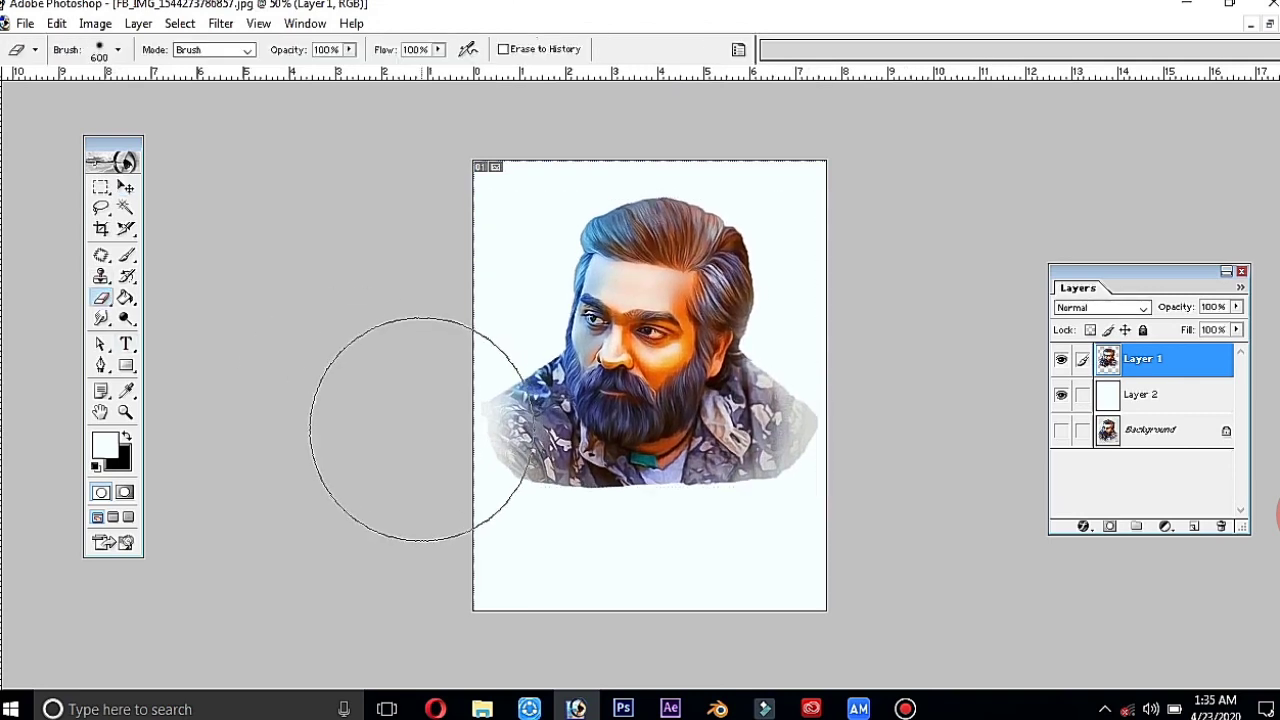
key("bracketleft")
key("bracketleft")
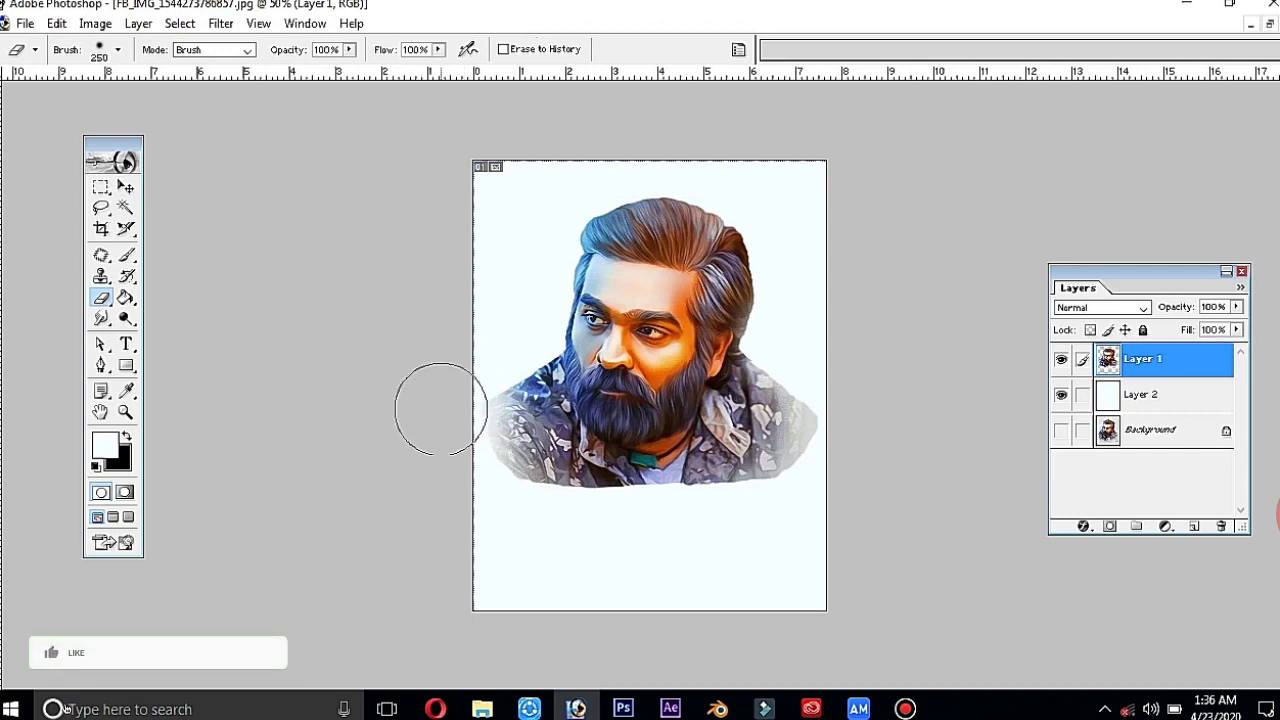
left_click_drag(443, 411, 520, 485)
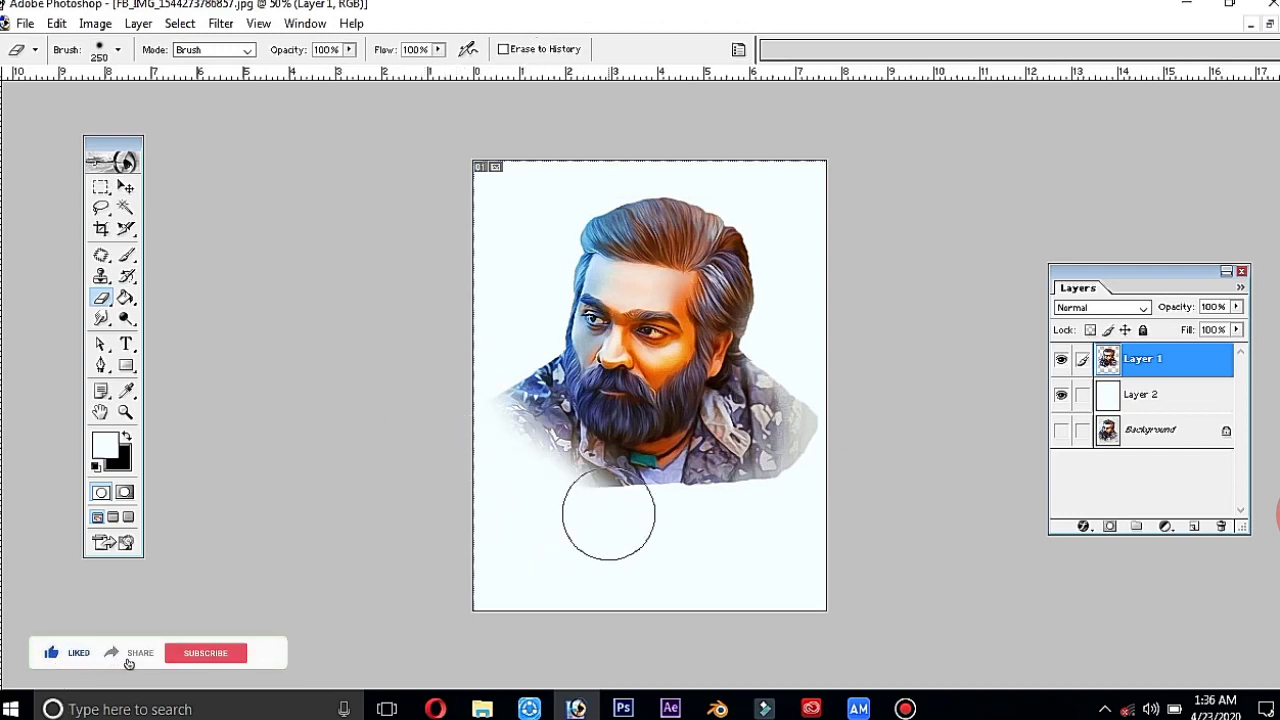
mouse_move(606, 514)
left_mouse_down()
mouse_move(700, 500)
mouse_move(843, 449)
left_mouse_up()
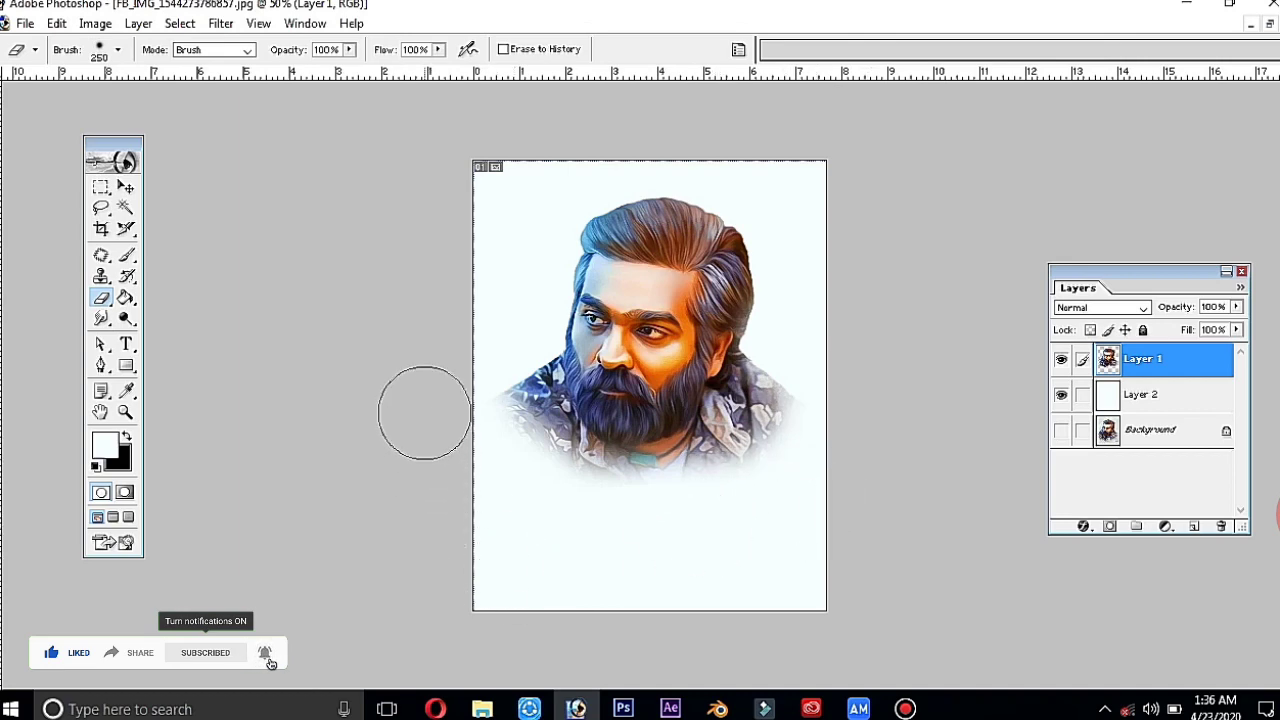
key("ctrl+plus")
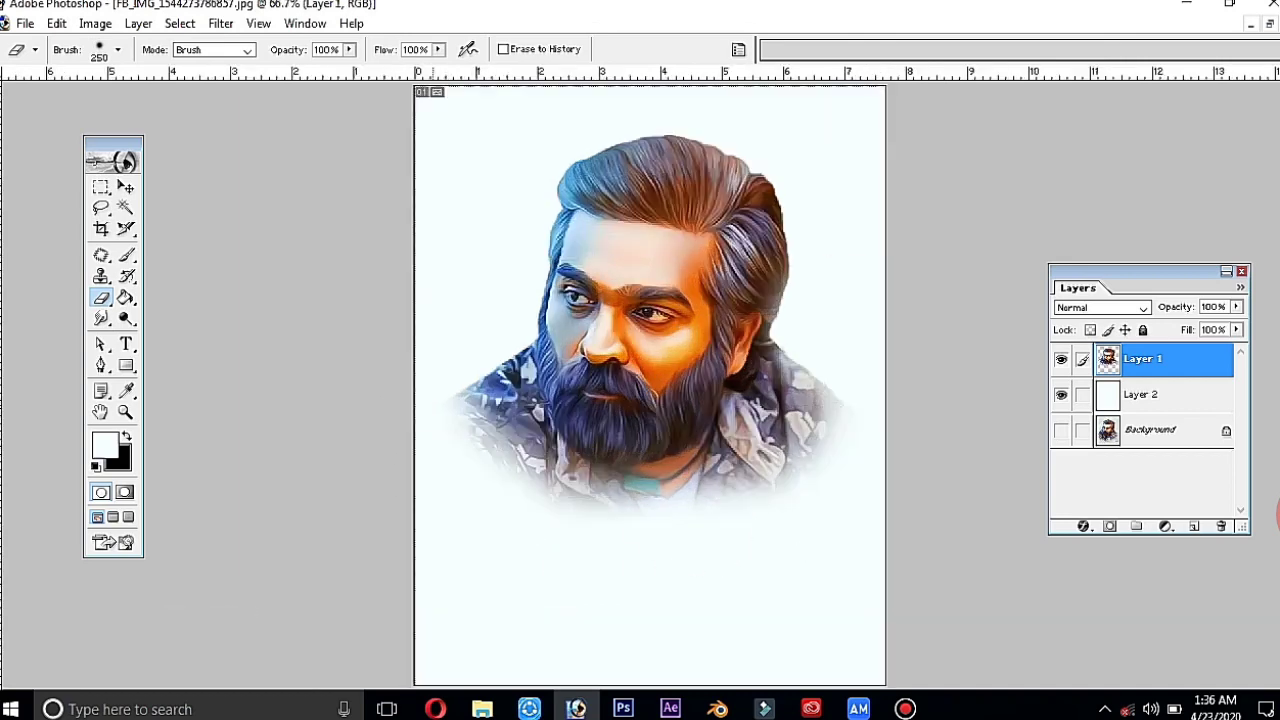
key("ctrl+plus")
scroll(432, 405, "up", 3)
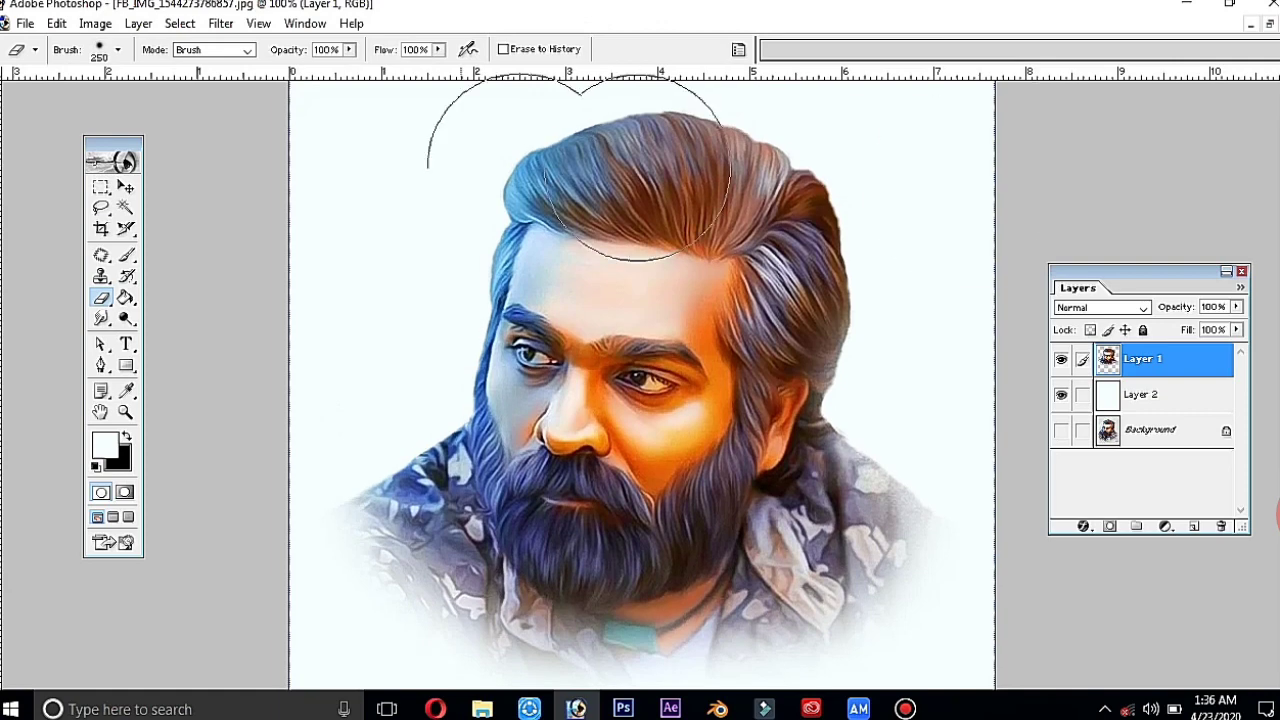
key("v")
key("ctrl+minus")
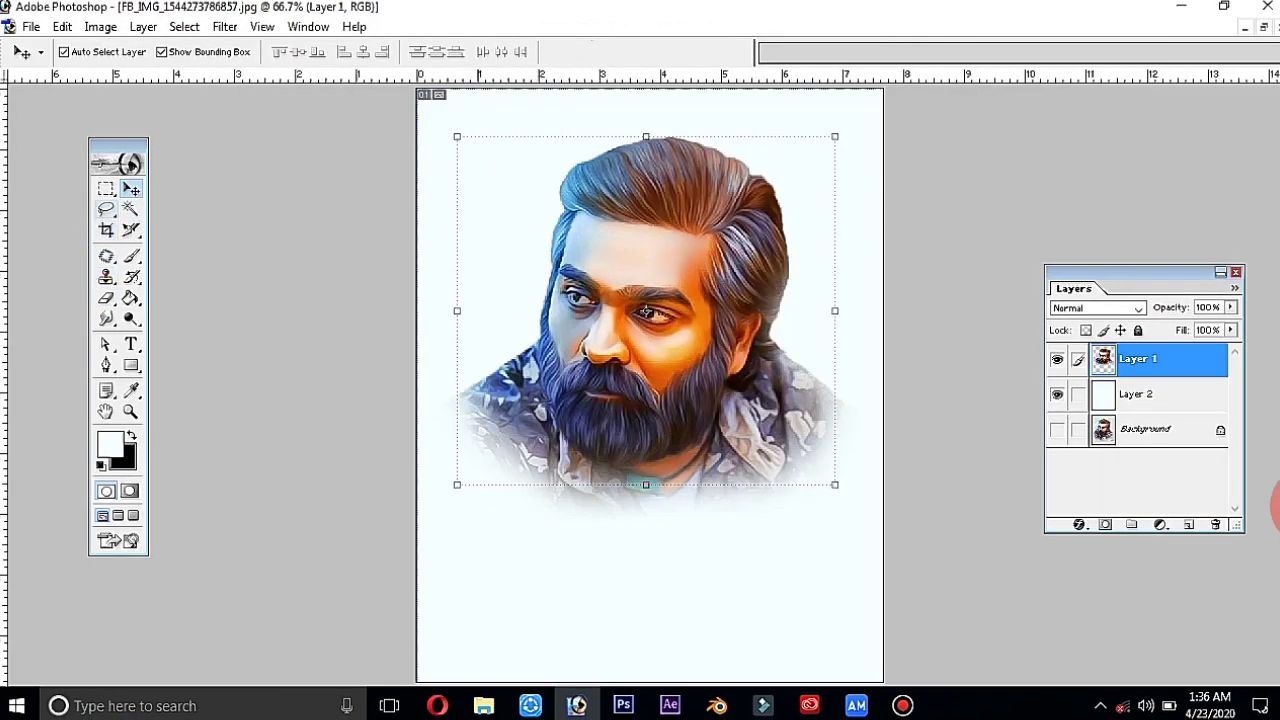
Step: Choose the Polygonal Lasso Tool and dismiss the no-pixels-selected warning
left_click(106, 209)
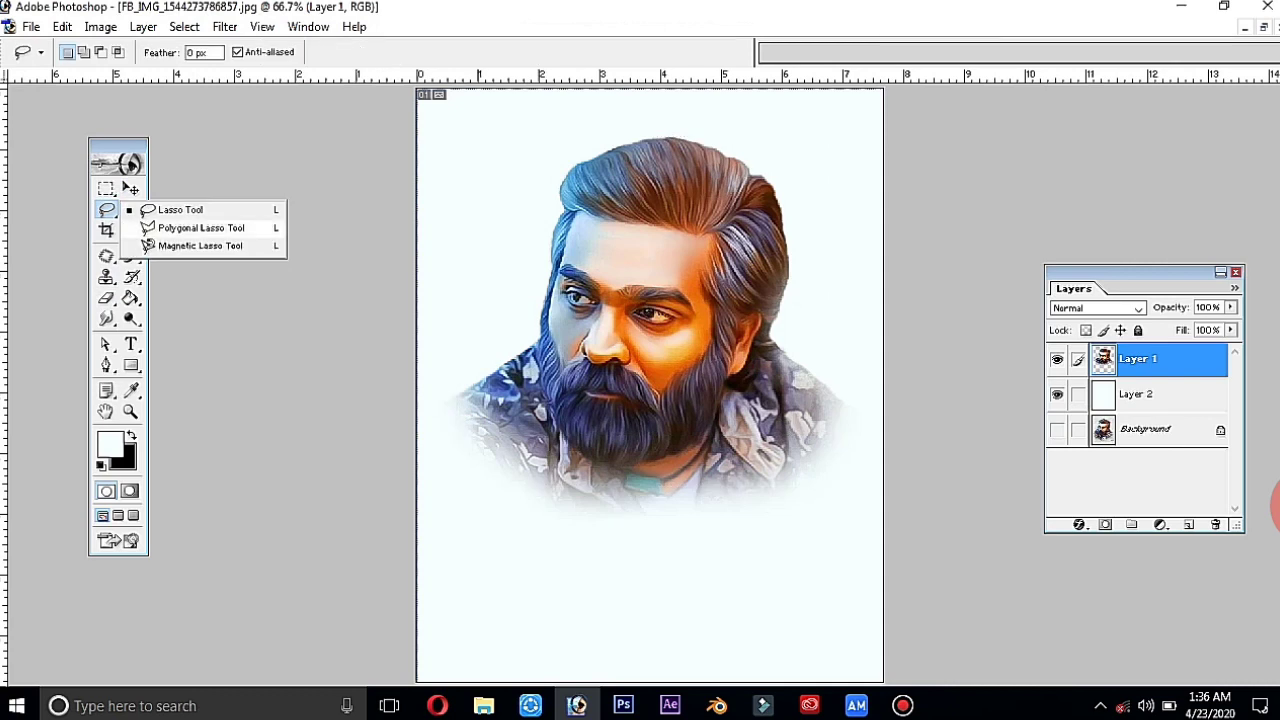
left_click(200, 228)
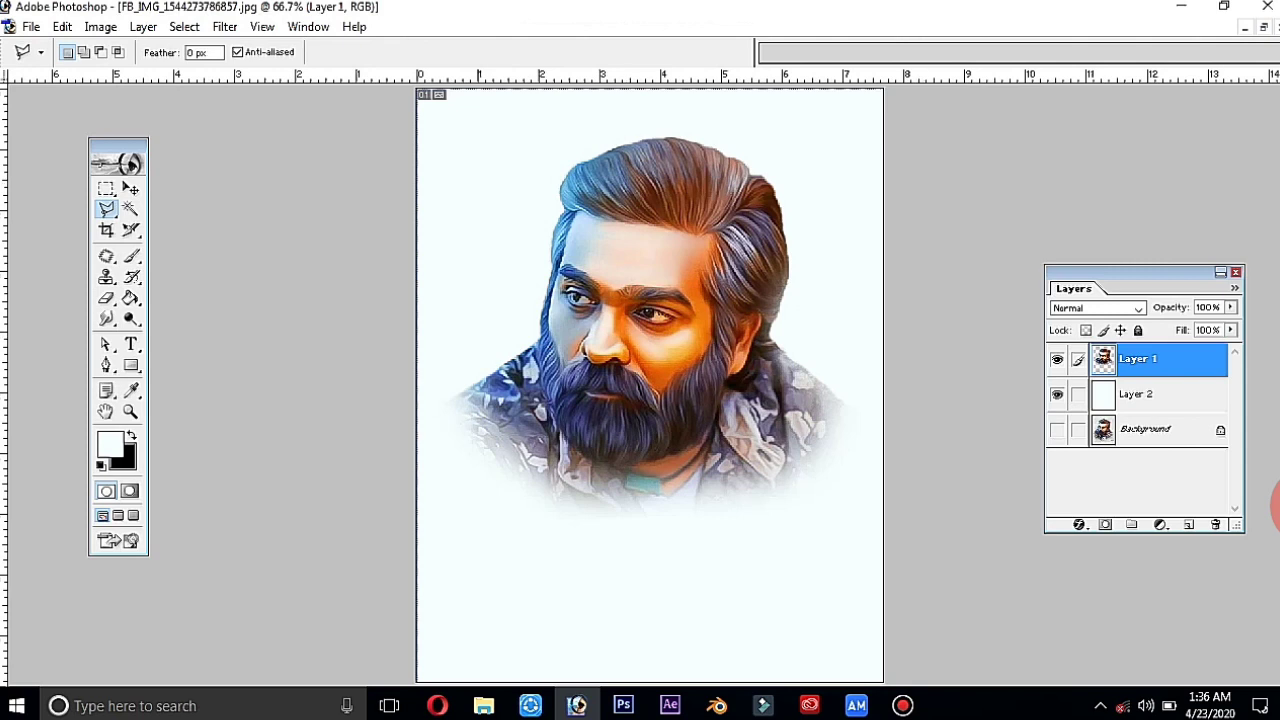
left_click(604, 272)
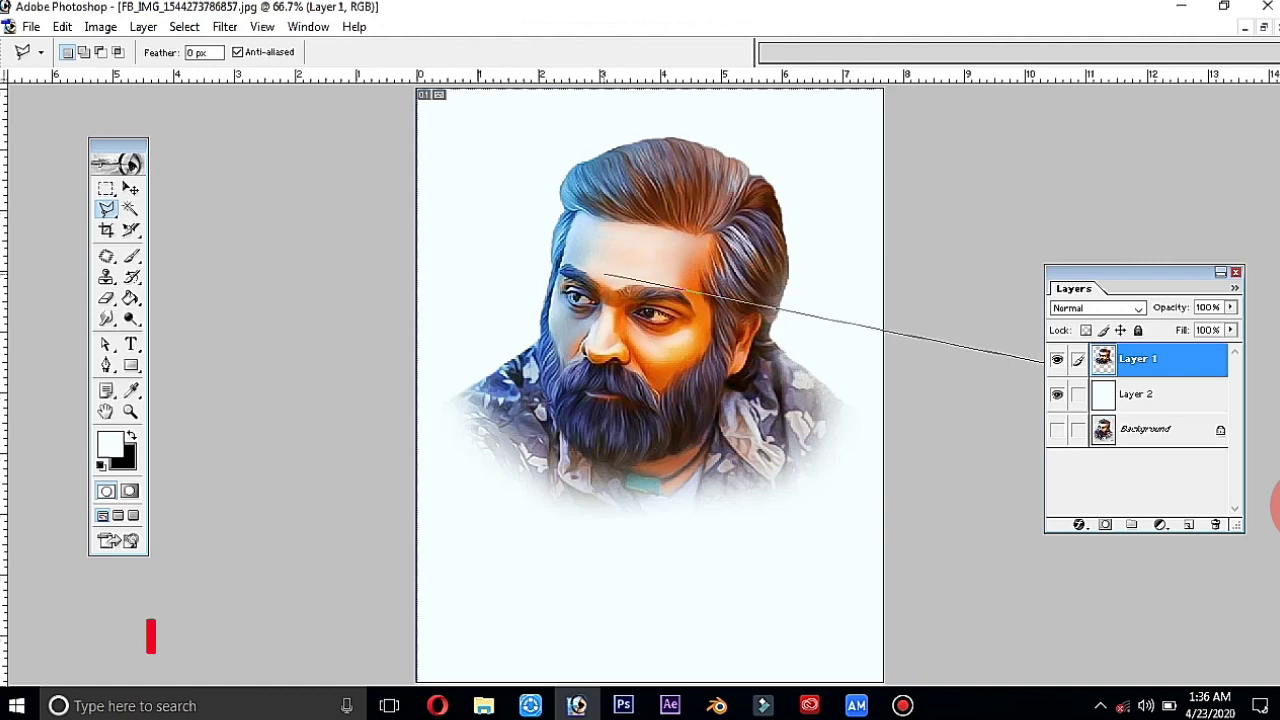
key("Return")
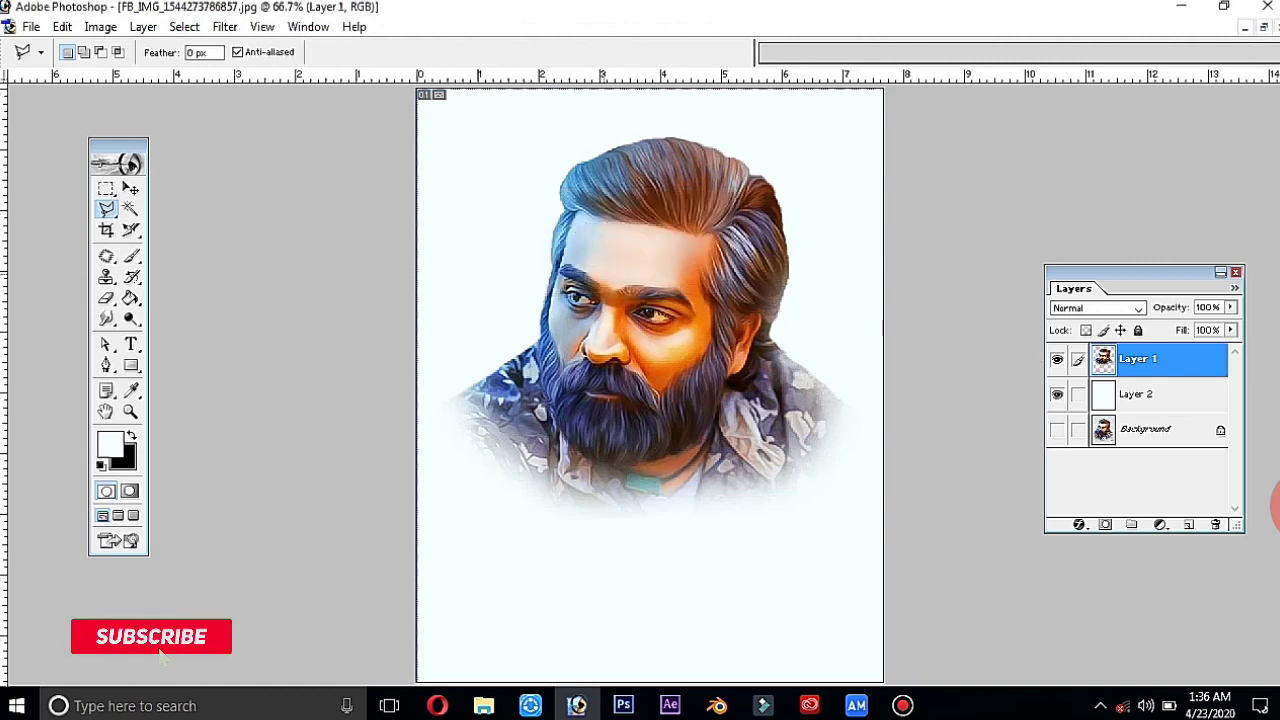
Step: Hide Layer 1 and Layer 2 and show the original Background layer
key("v")
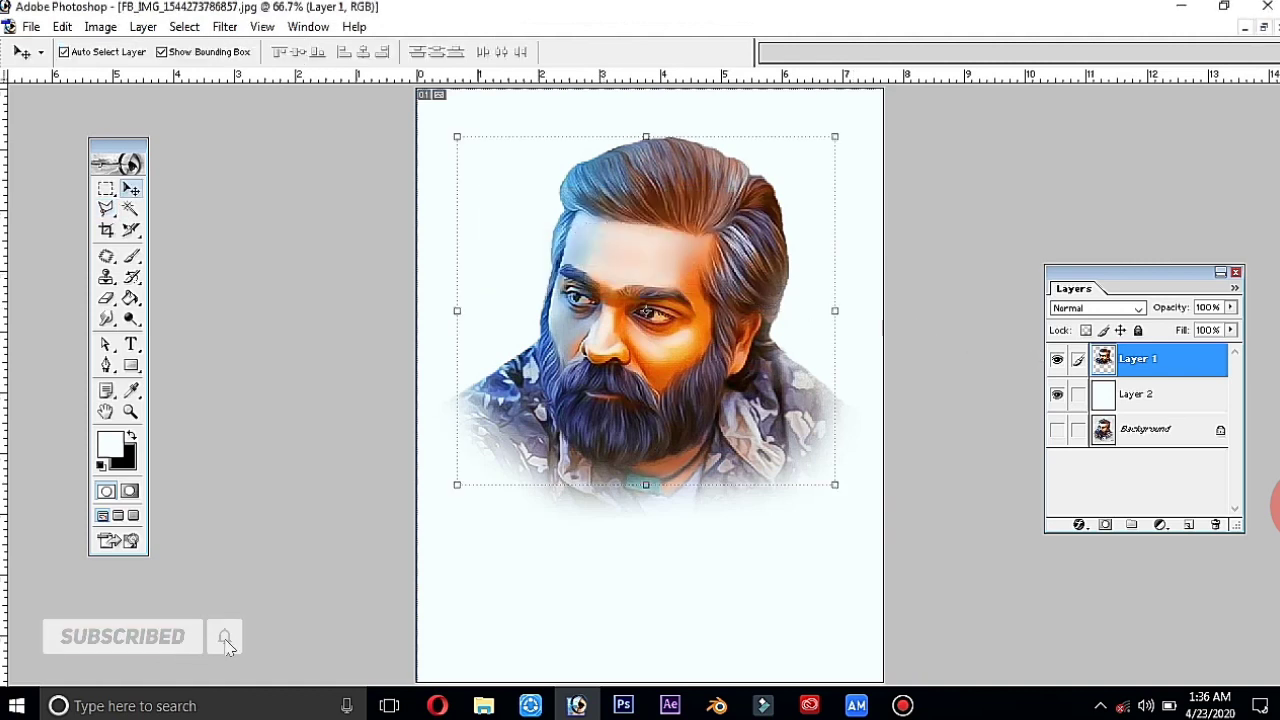
left_click(1057, 359)
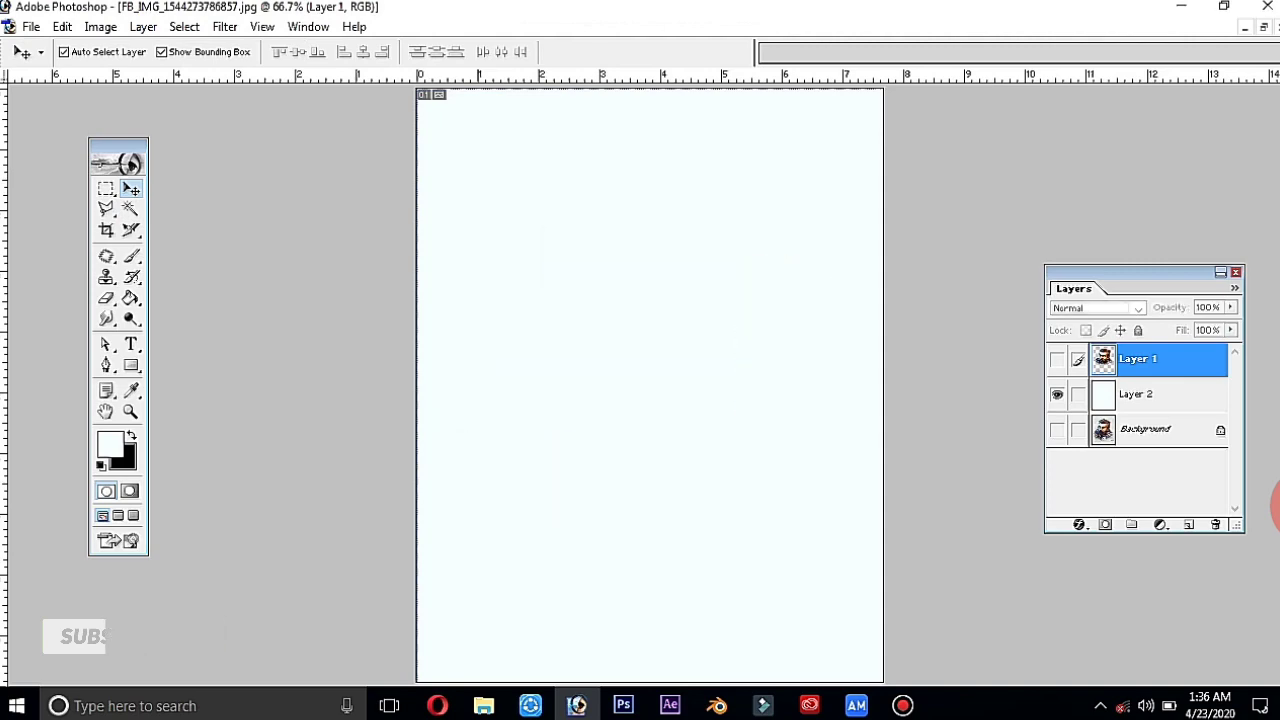
left_click(1057, 394)
left_click(1057, 429)
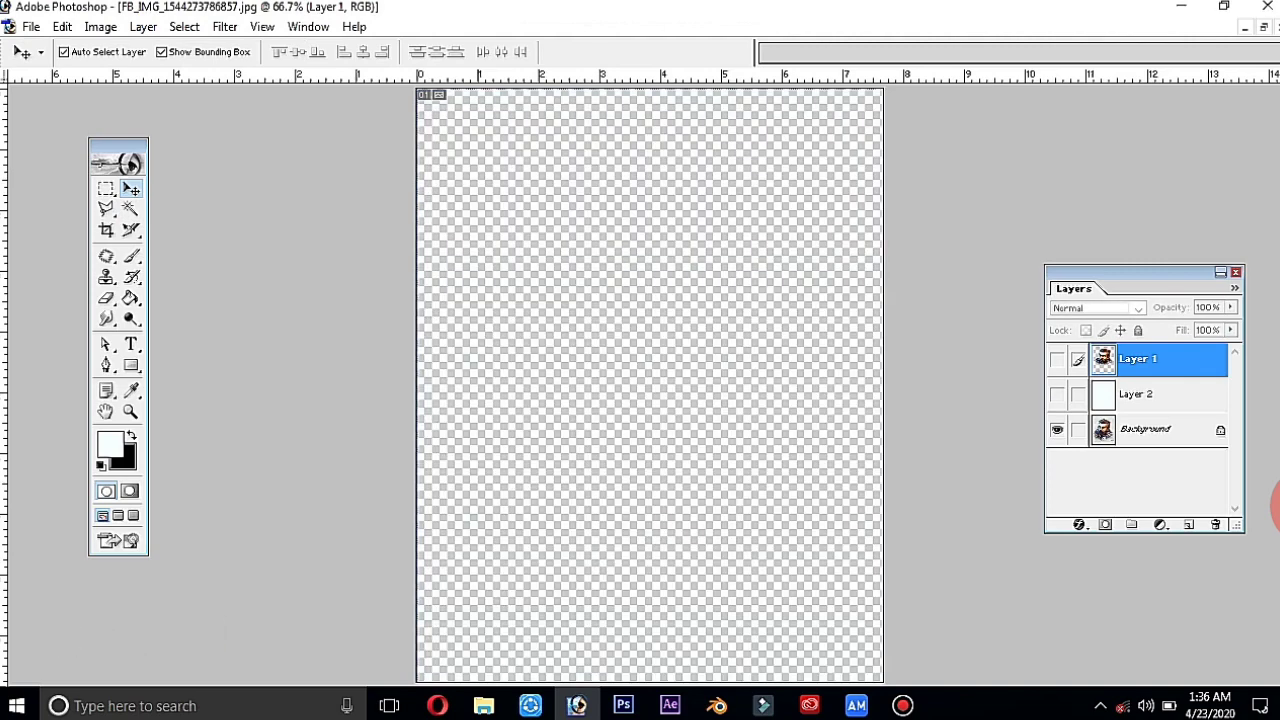
Step: At 100% zoom, start a polygonal outline from the left shoulder up the face to the hair top
key("ctrl+plus")
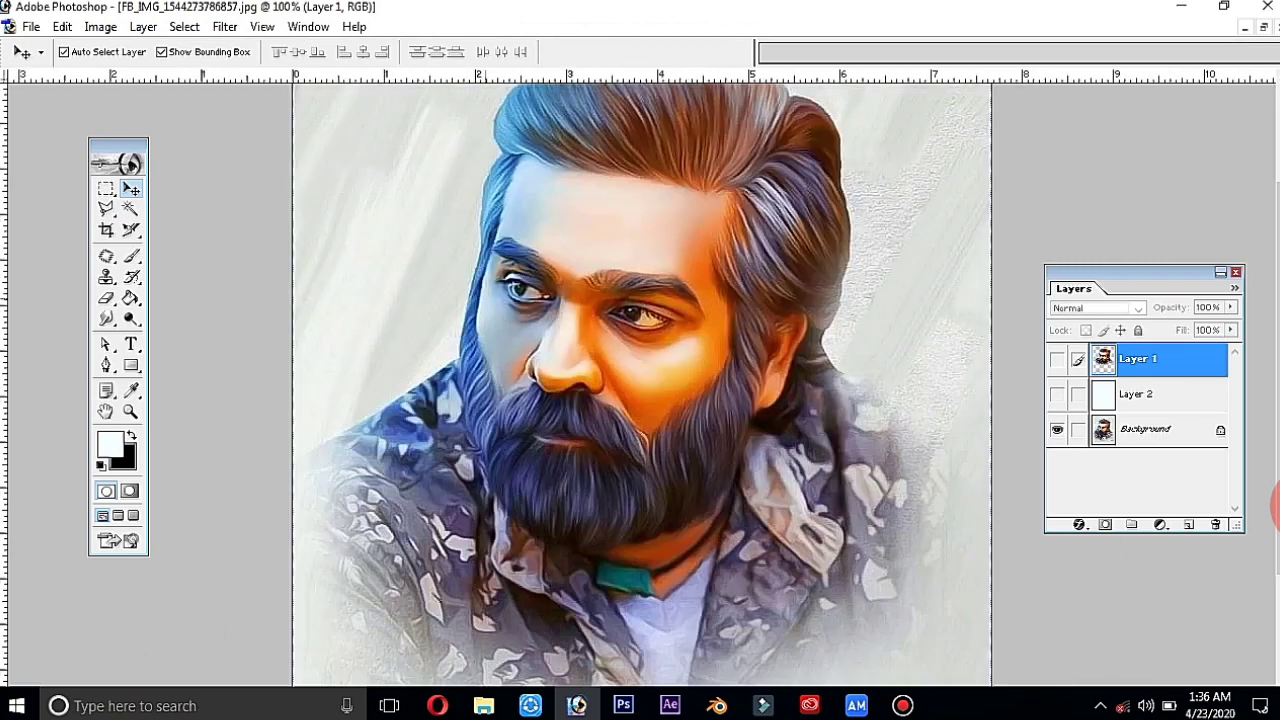
scroll(1277, 505, "up", 3)
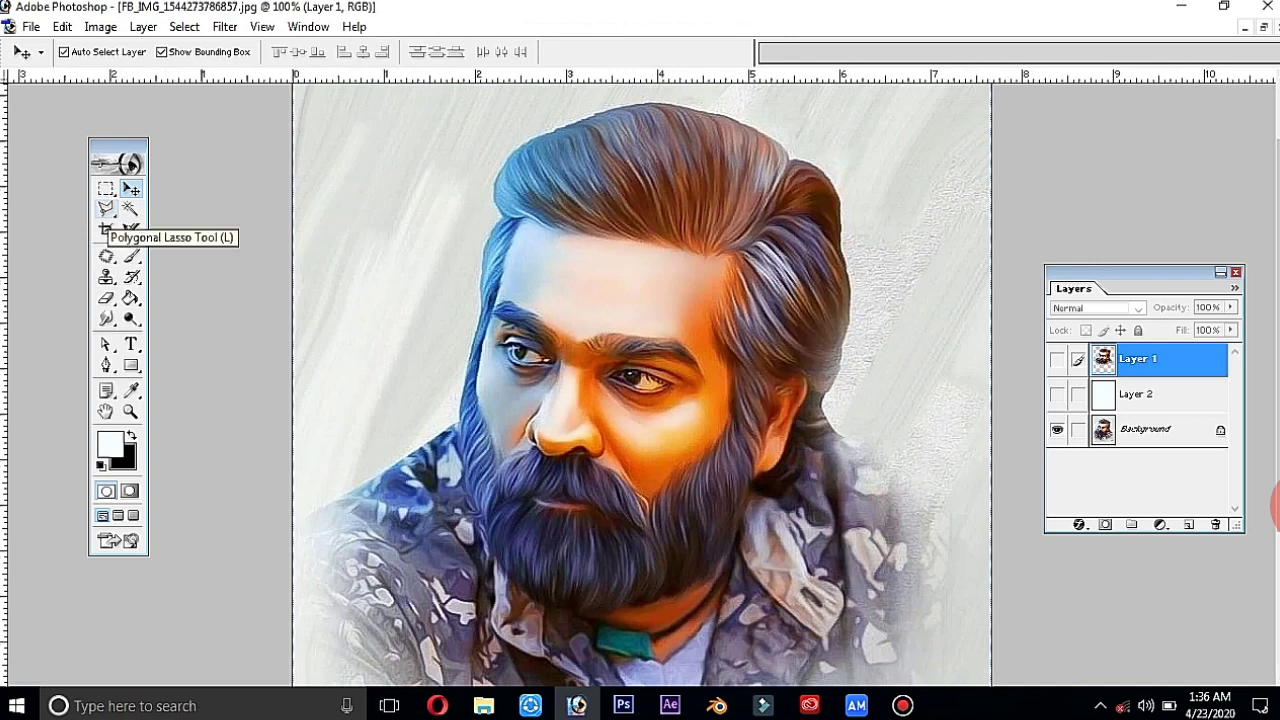
left_click(106, 209)
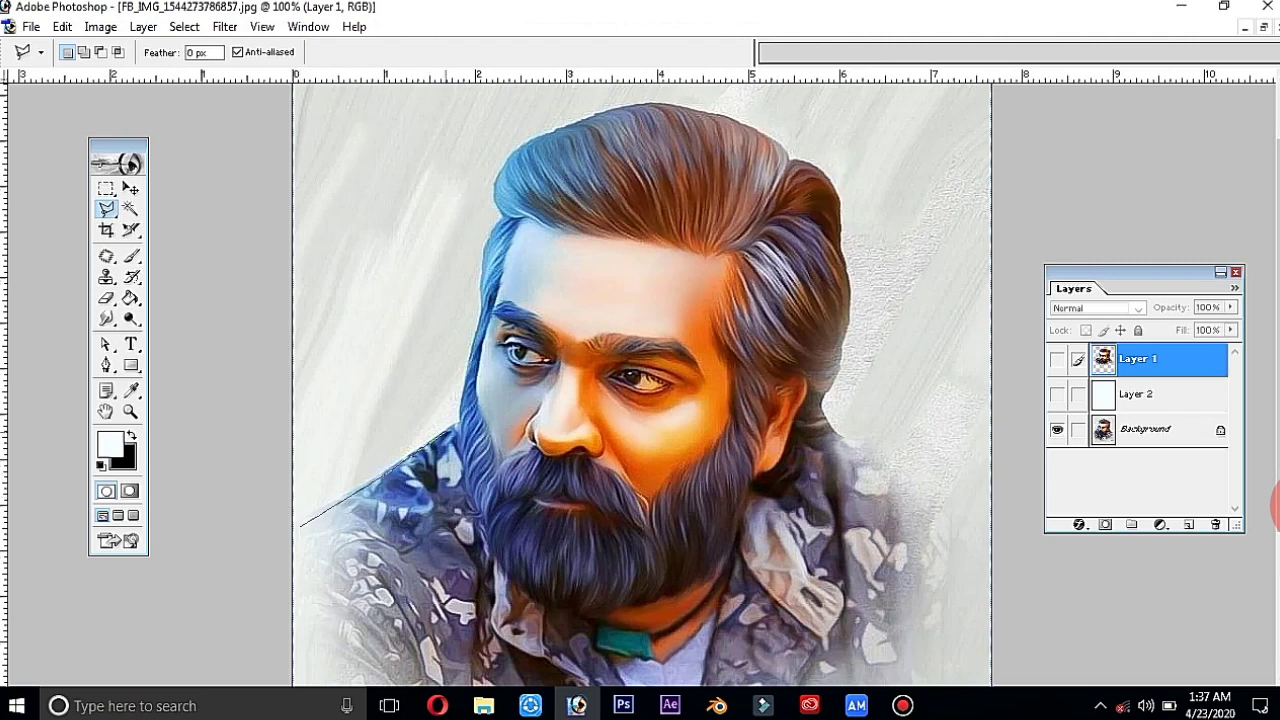
left_click(460, 428)
left_click(484, 250)
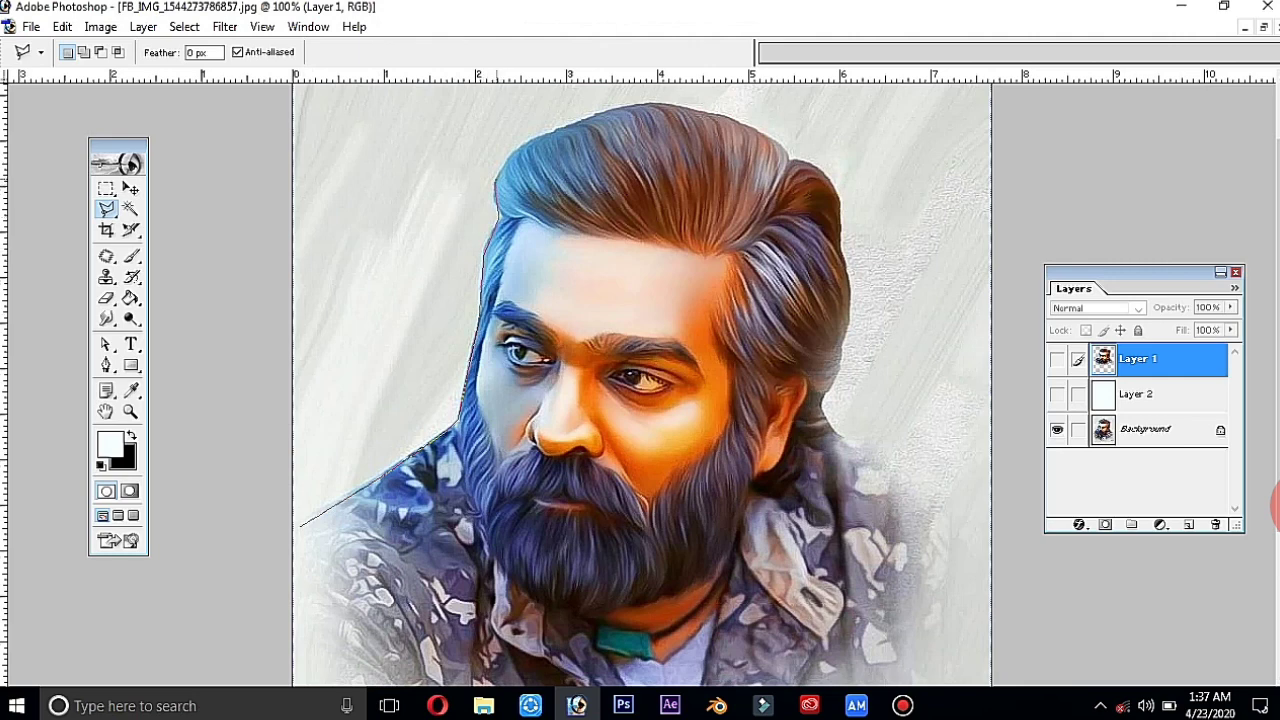
left_click(517, 150)
left_click(645, 104)
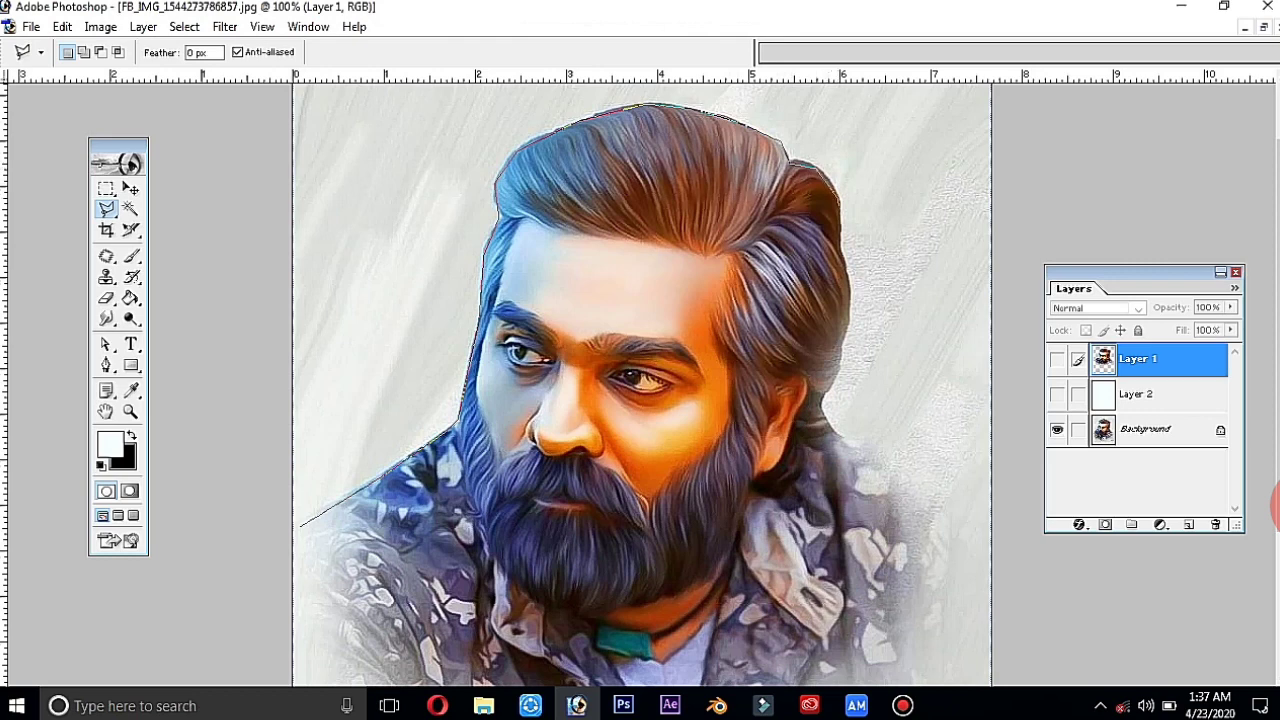
Step: Extend the polygonal outline down the hair's right edge to the right shoulder and shirt
left_click(848, 272)
left_click(852, 300)
left_click(848, 340)
left_click(858, 450)
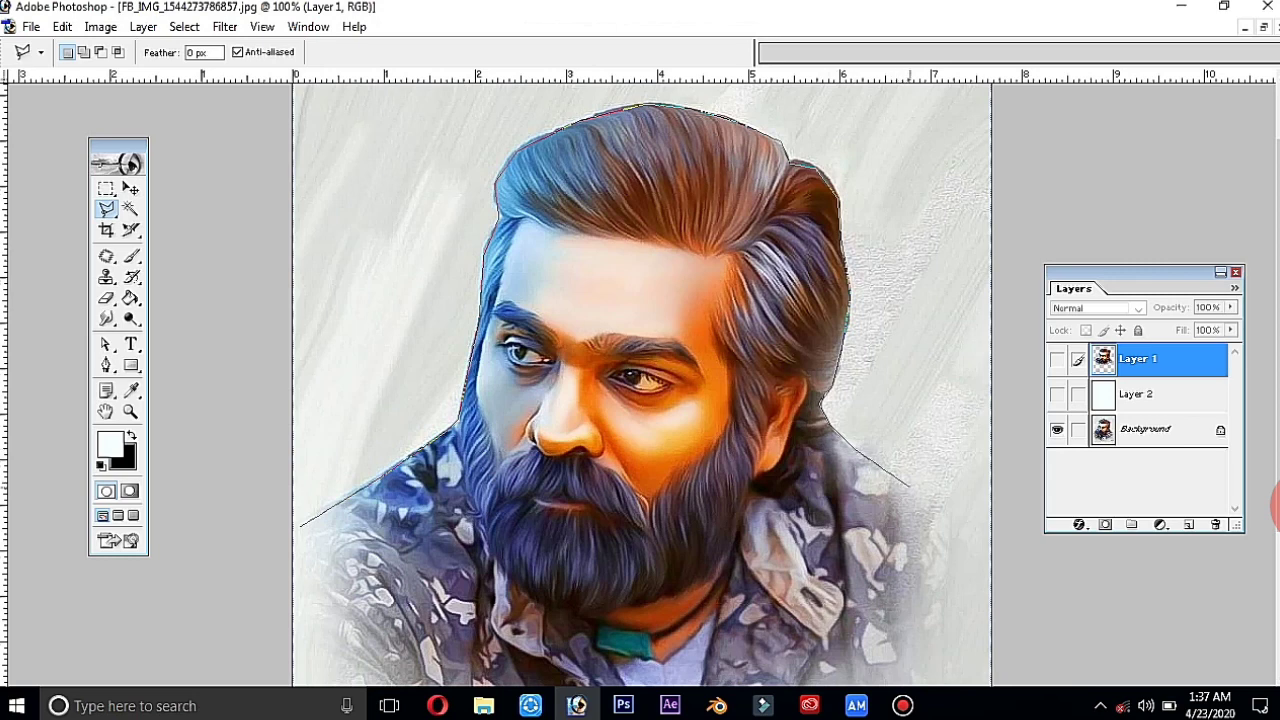
left_click(942, 516)
left_click(951, 542)
Step: Continue the outline down the shirt and across the chest bottom to the lower-left corner
left_click(940, 624)
left_click(921, 684)
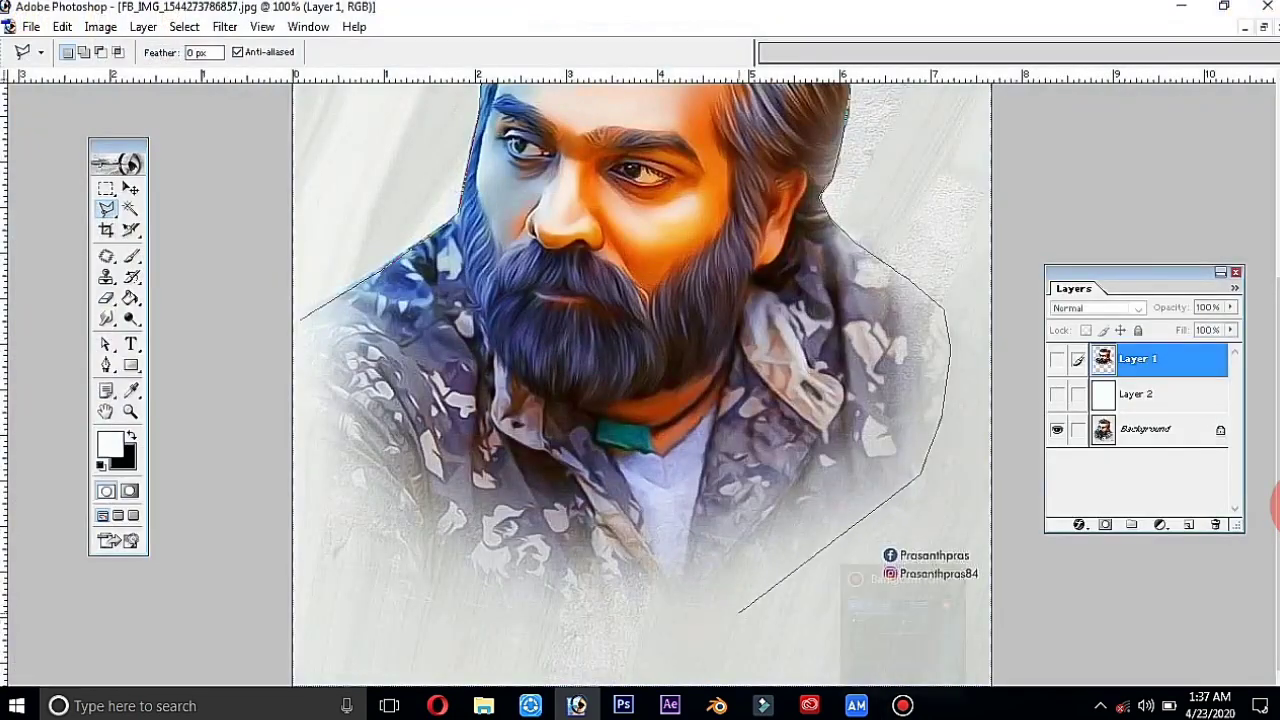
left_click(733, 607)
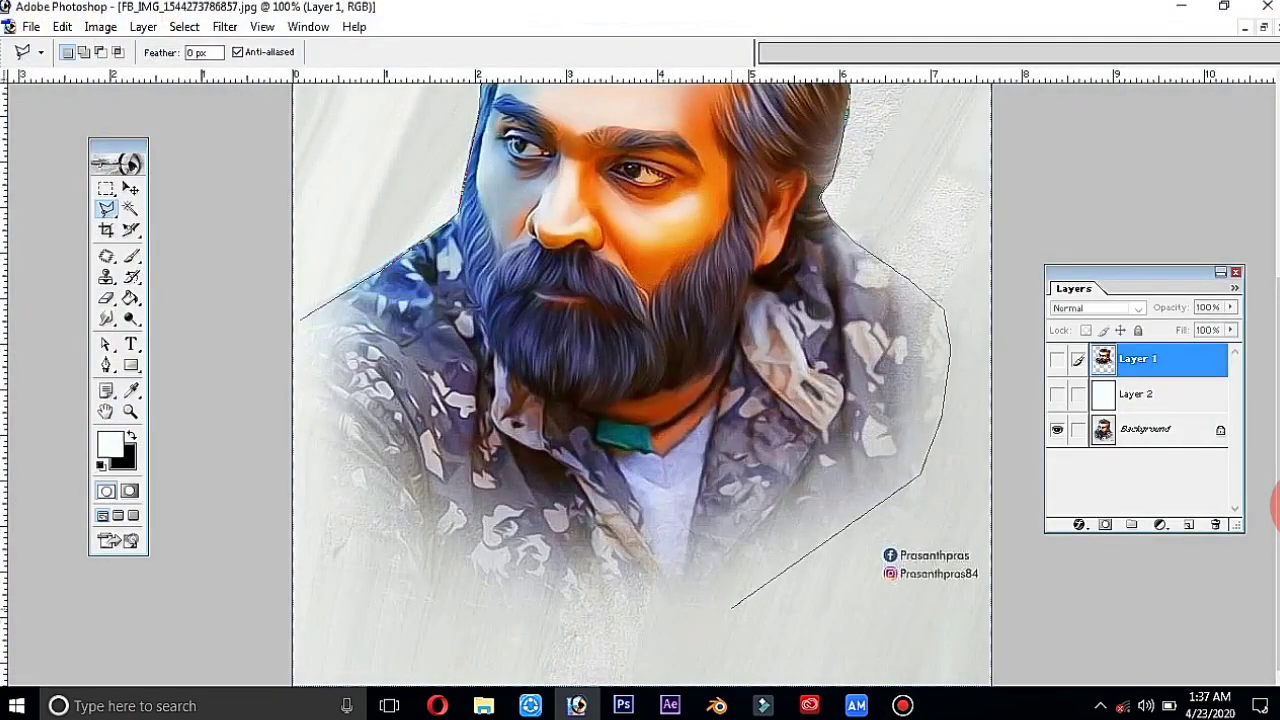
left_click(630, 621)
left_click(494, 616)
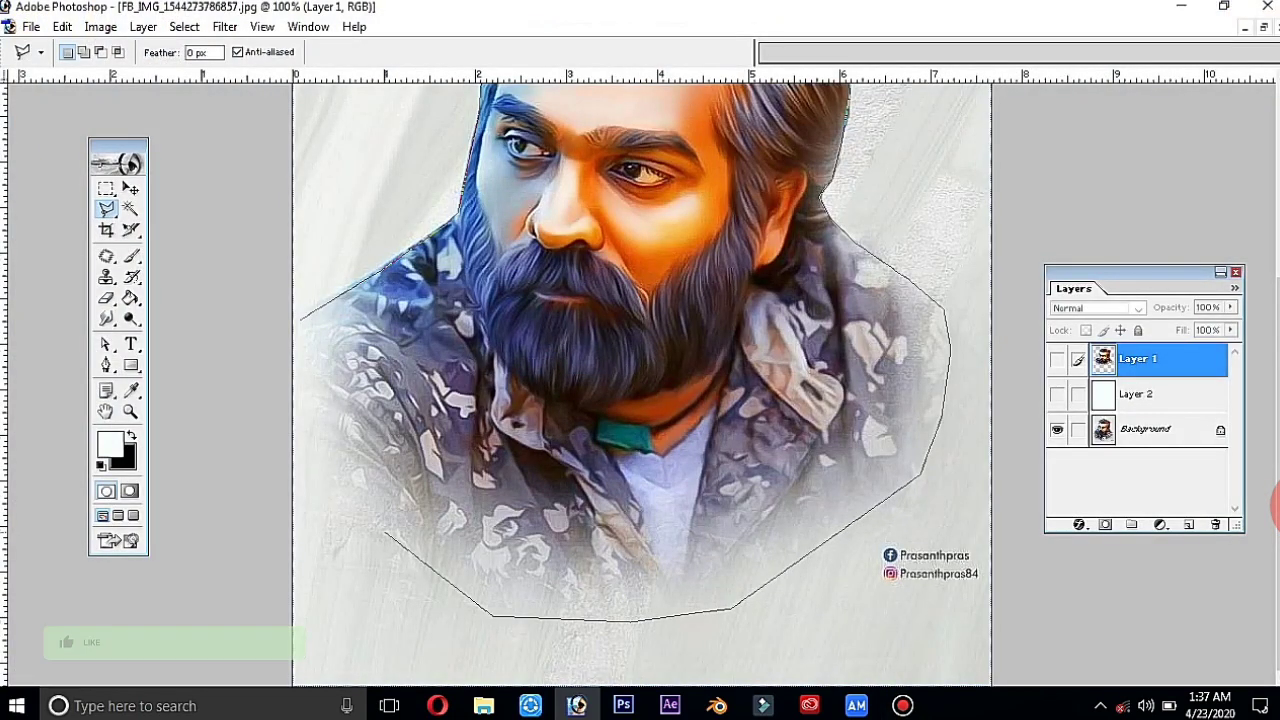
left_click(313, 466)
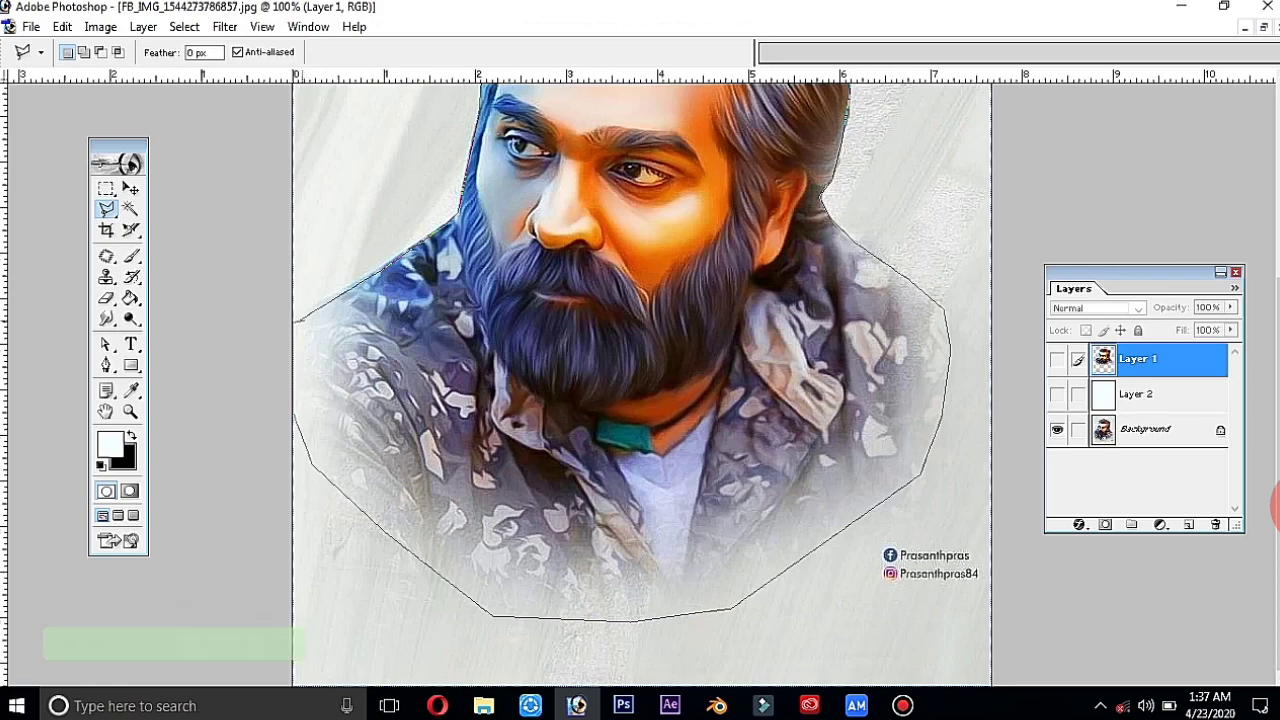
Step: Close the polygonal lasso outline into an active head-and-shoulders selection
key("Return")
scroll(1275, 505, "up", 2)
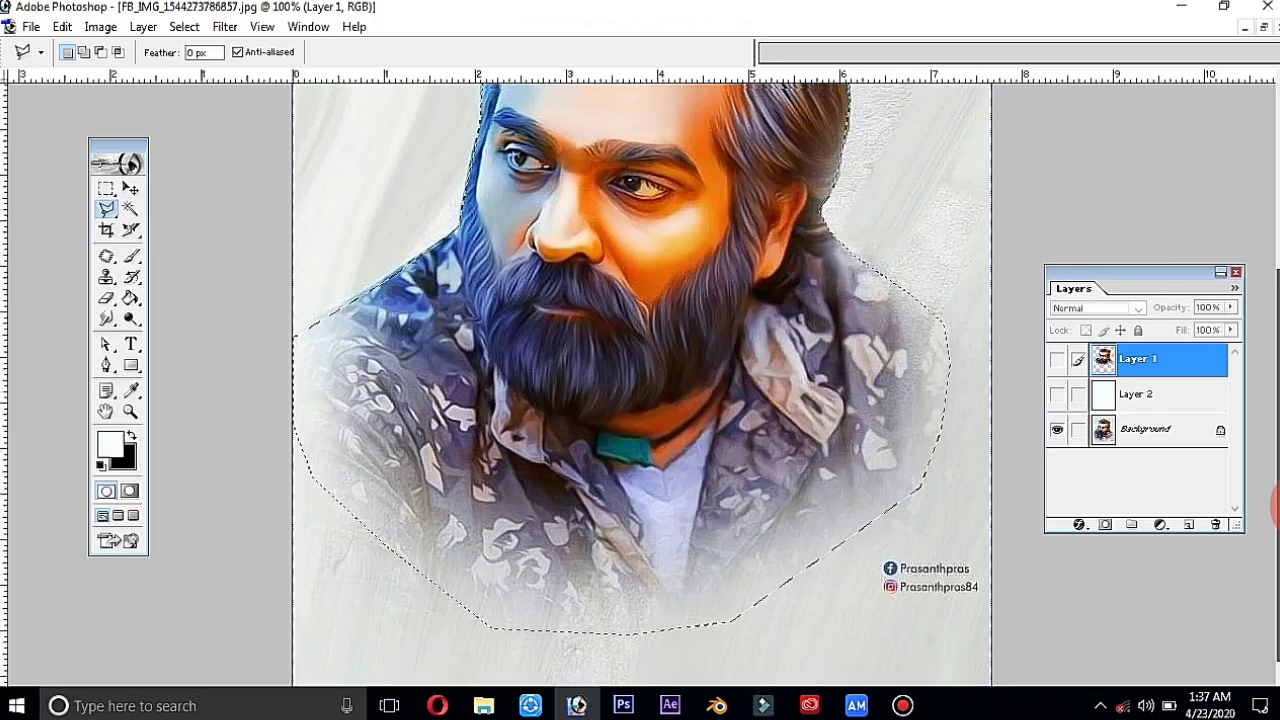
scroll(1275, 505, "up", 2)
scroll(1275, 505, "up", 2)
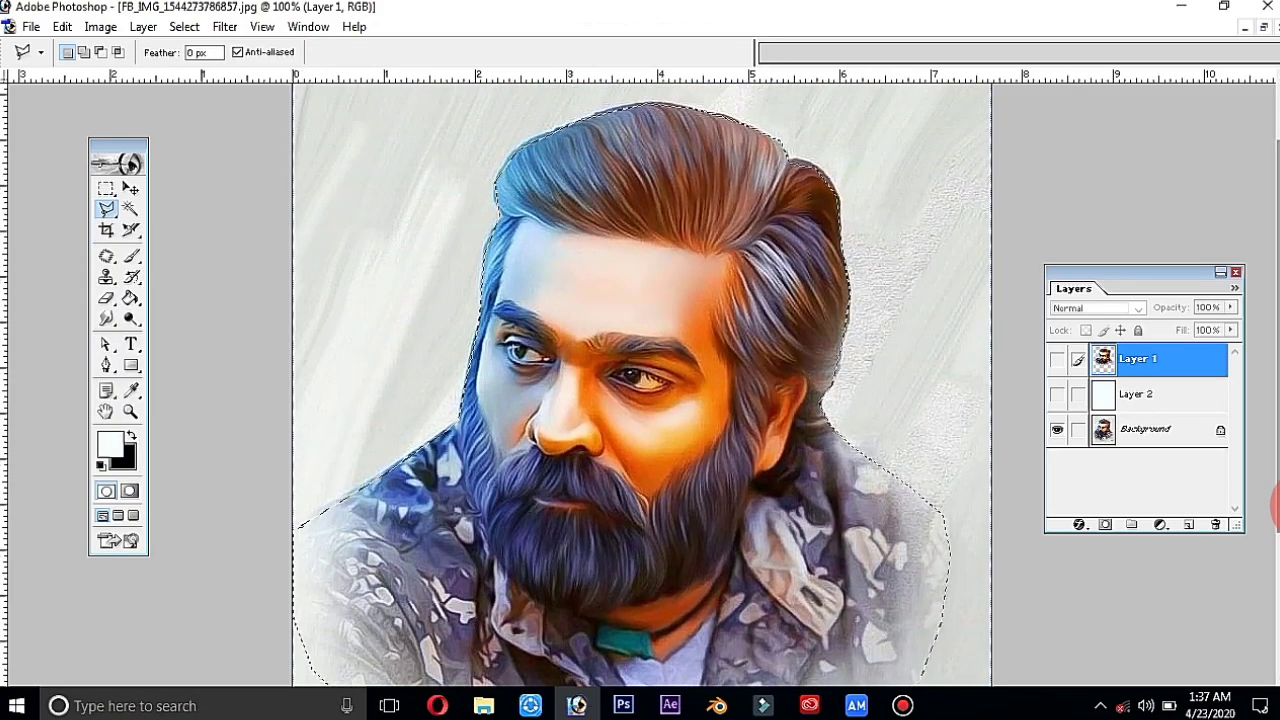
Step: Feather the selection by 15 pixels and copy it onto new Layer 3
key("ctrl+alt+d")
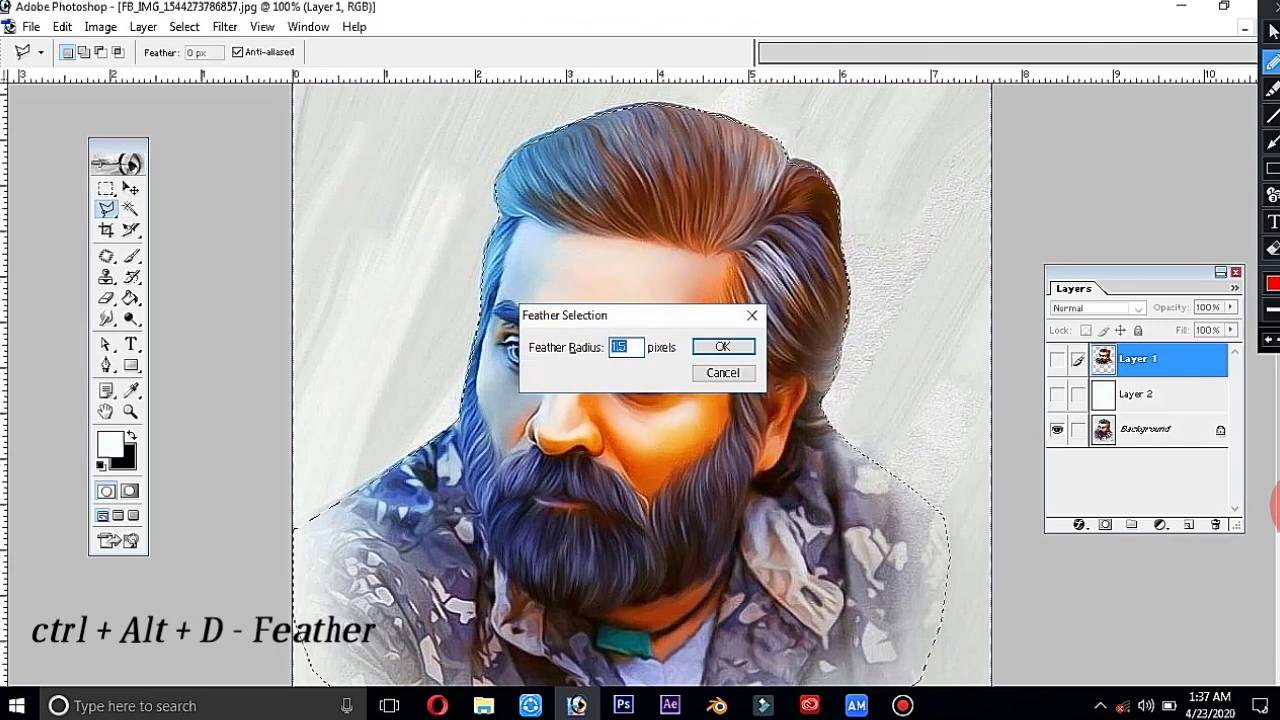
key("Return")
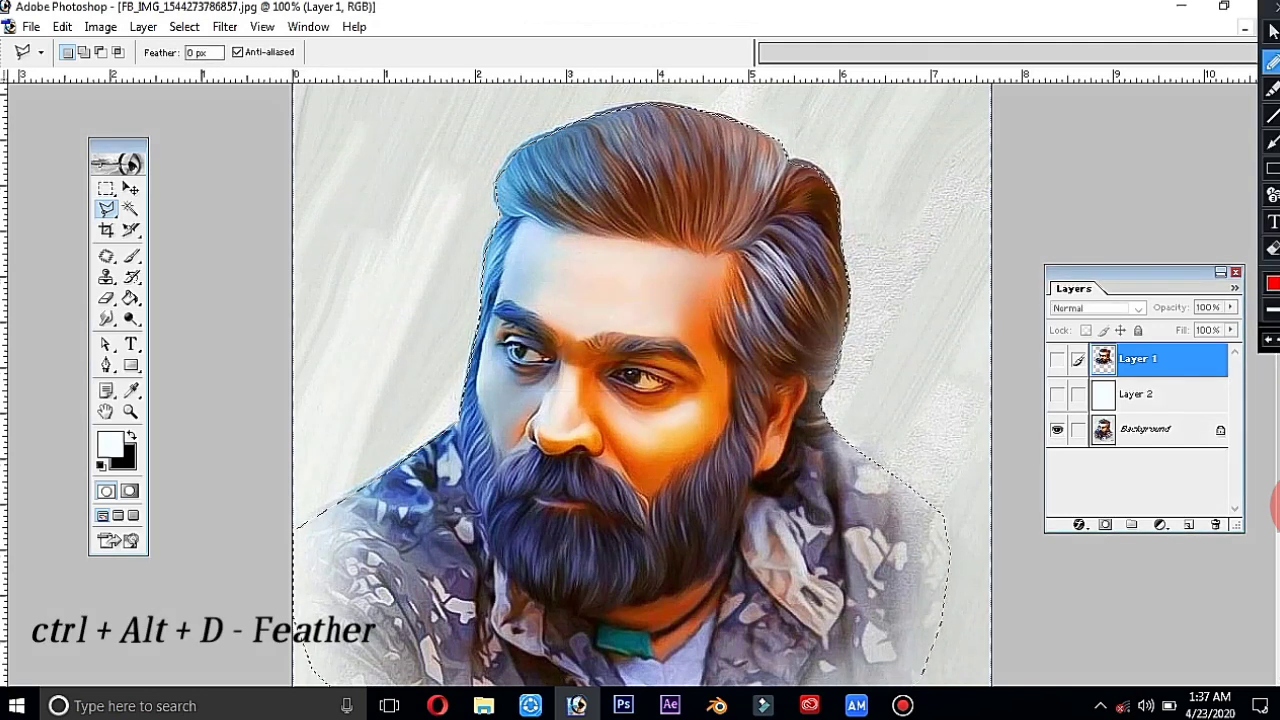
key("ctrl+j")
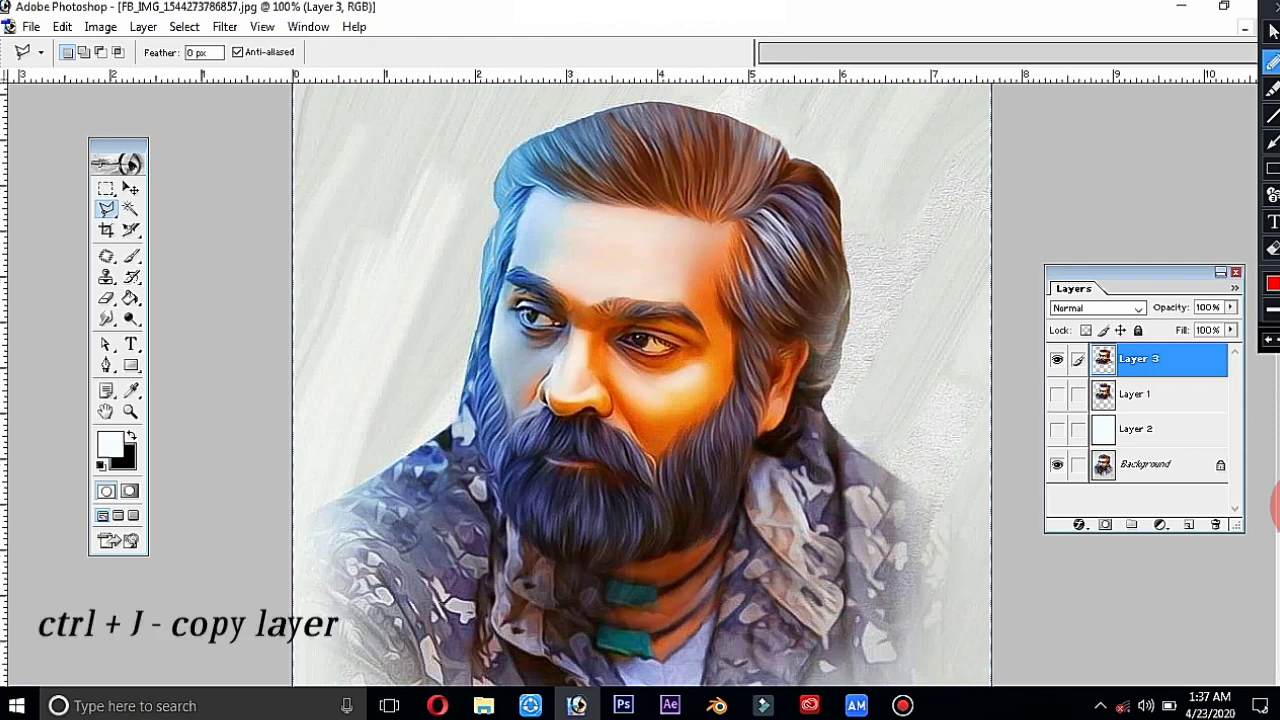
key("v")
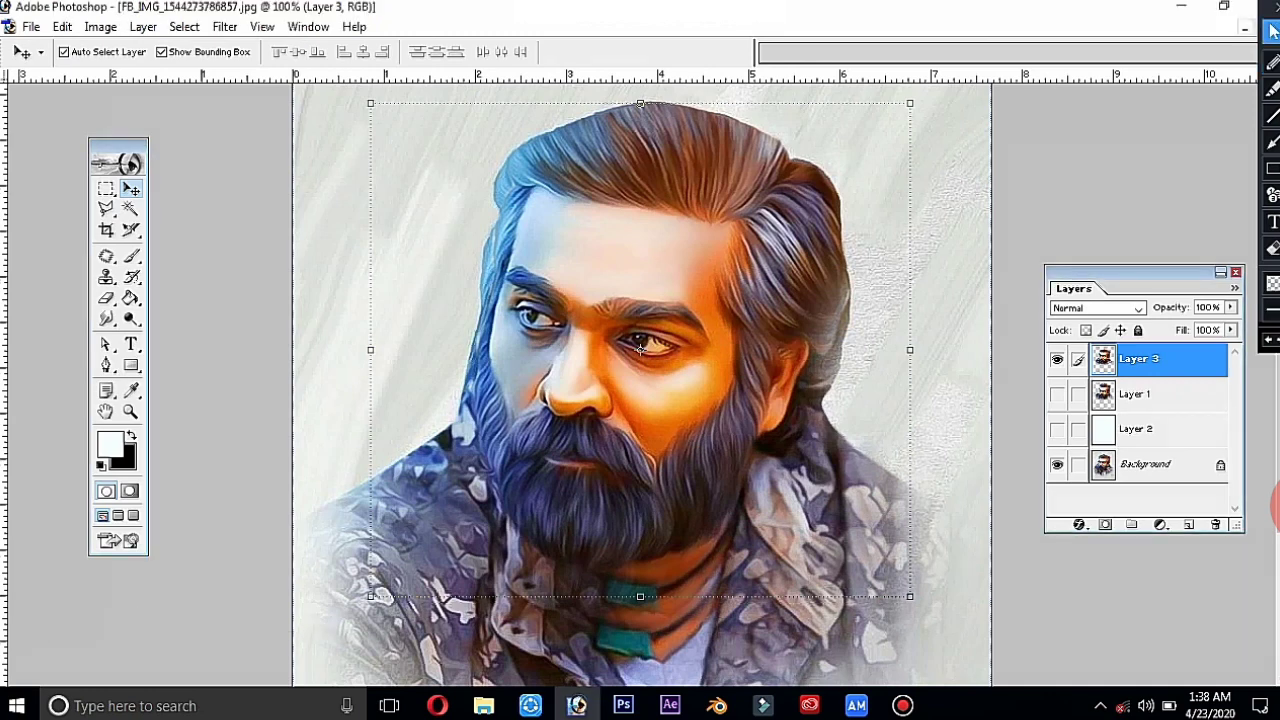
Step: Hide Background, center the Layer 3 portrait, and show light Layer 2 behind it
left_click(1057, 464)
left_click_drag(640, 348, 612, 349)
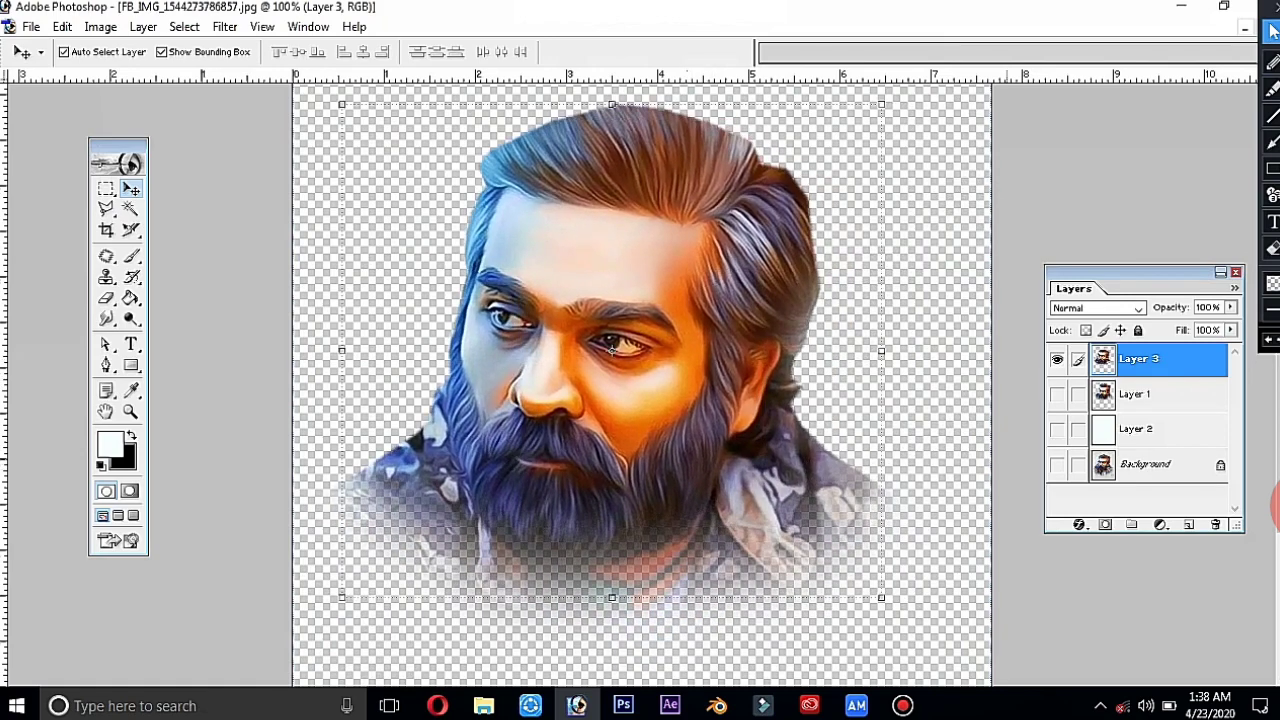
left_click(1057, 429)
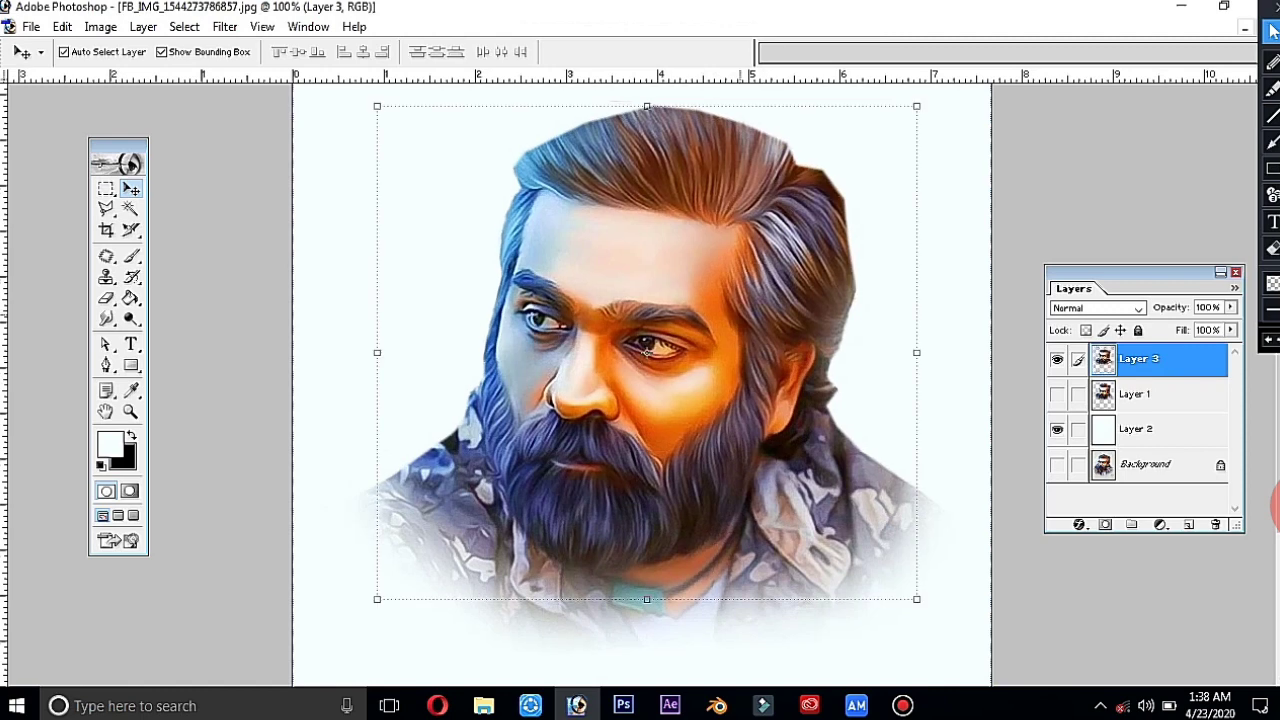
Step: Zoom out to fit the whole canvas and select the Polygonal Lasso tool
key("ctrl+minus")
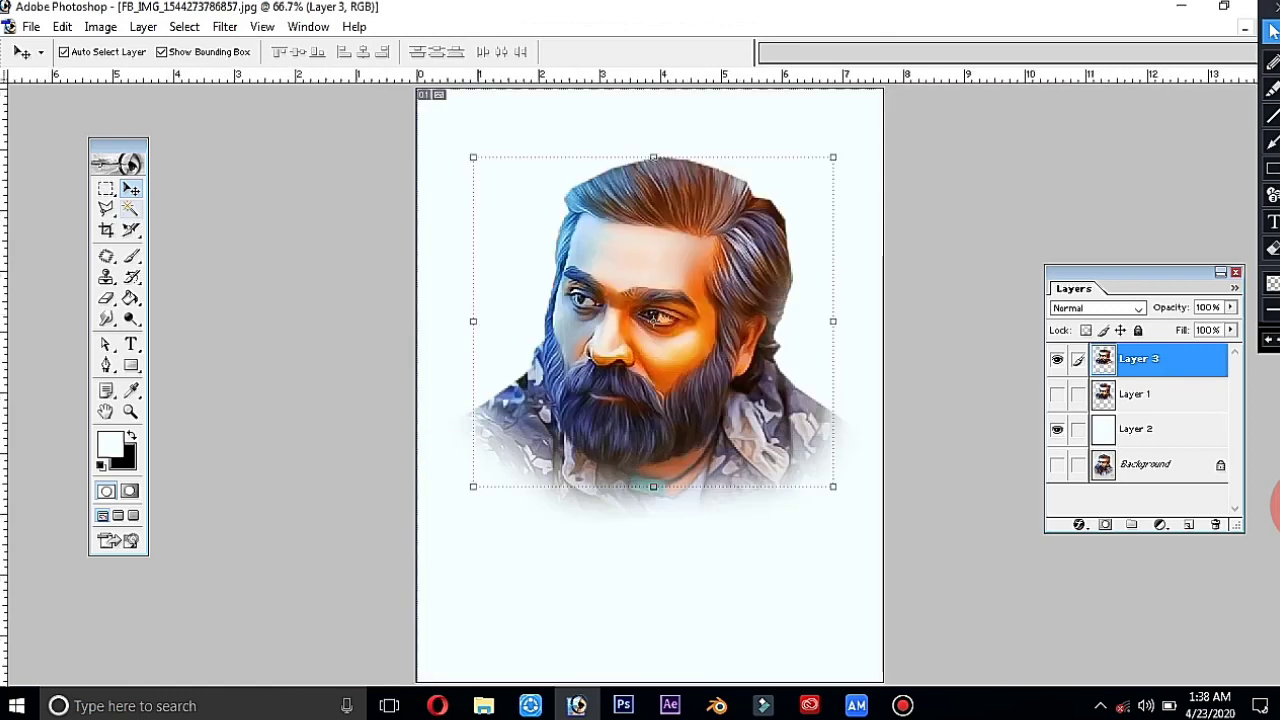
left_click(106, 208)
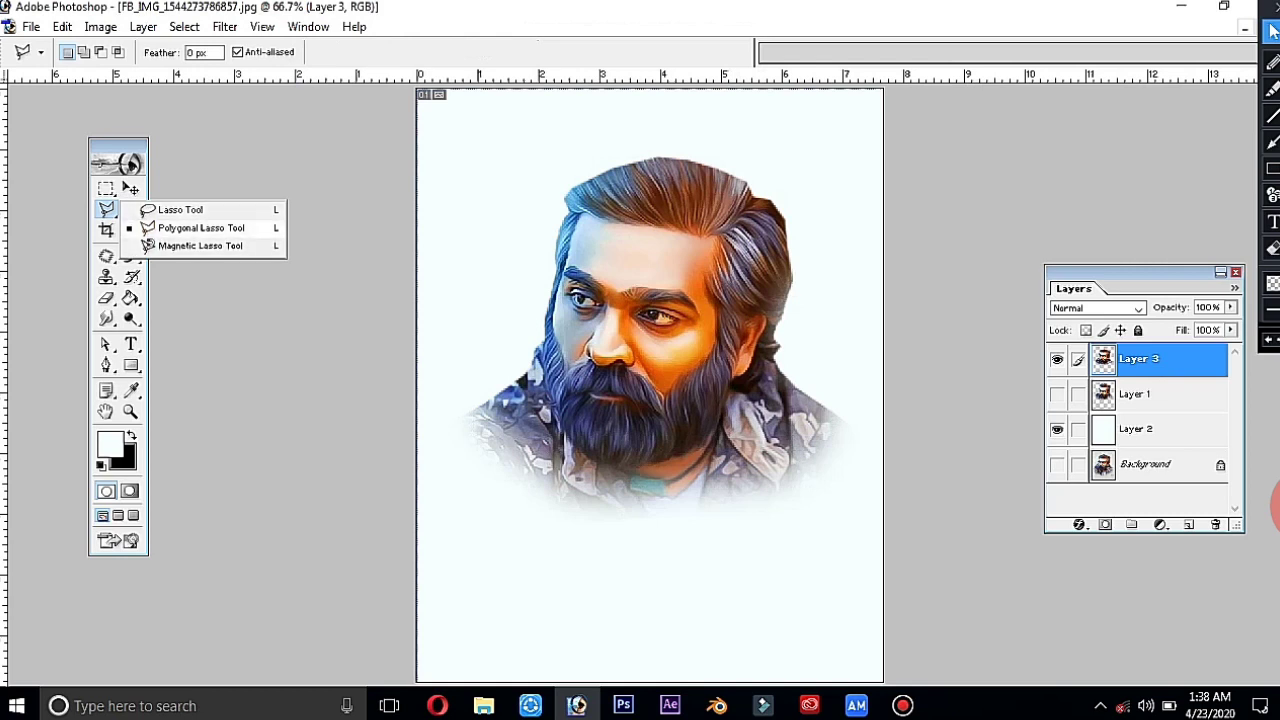
left_click(200, 228)
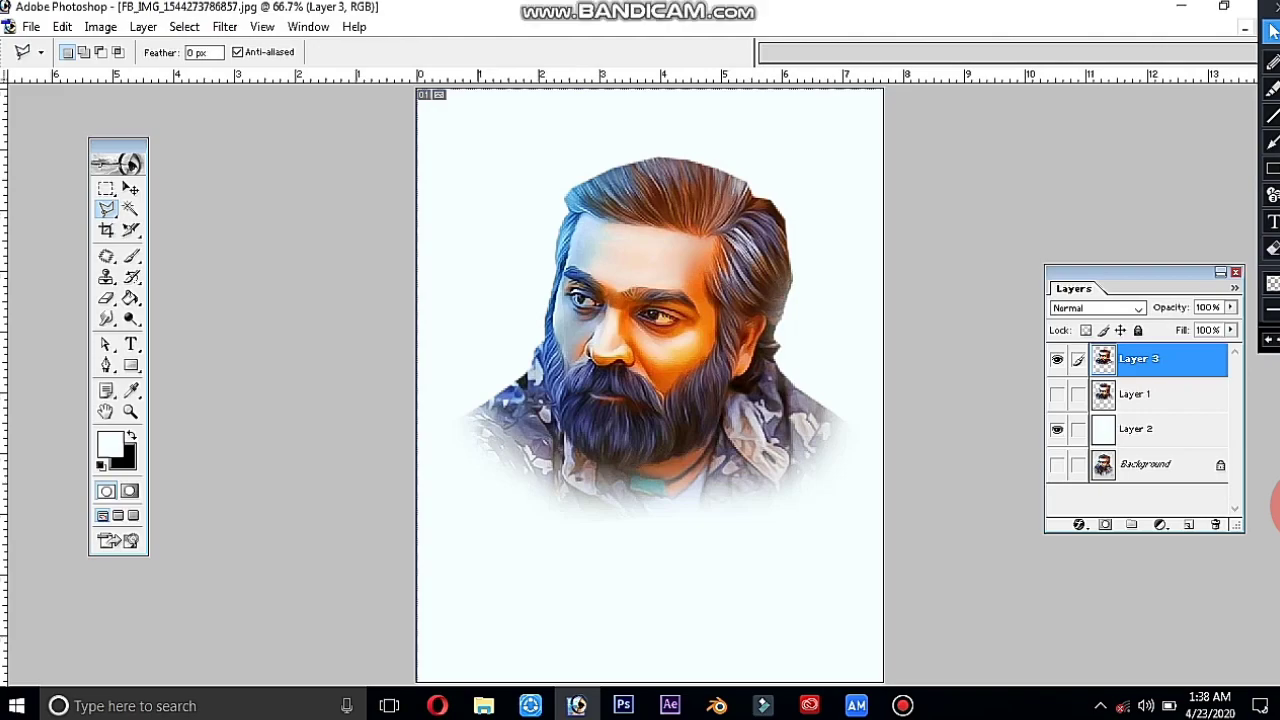